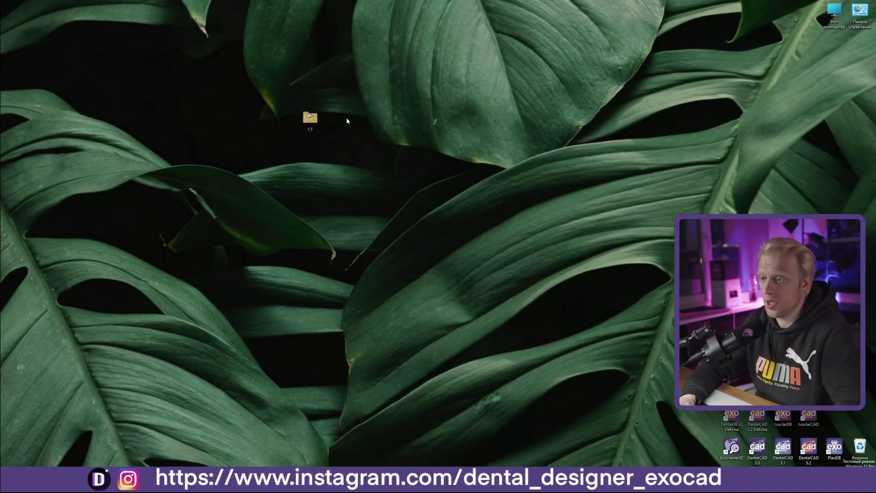
# Step: Review the two jaw scans and CT.zip in the CT folder, then minimize it and move its icon left
pyautogui.doubleClick(398, 145)
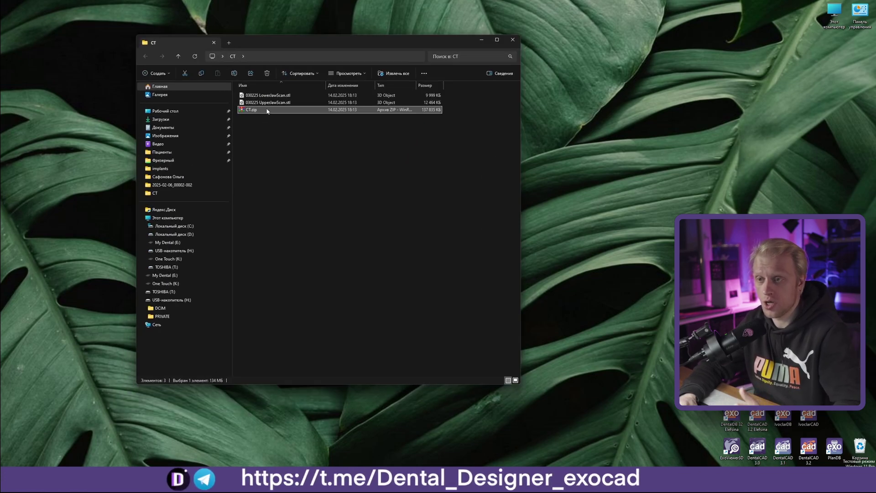
pyautogui.click(250, 130)
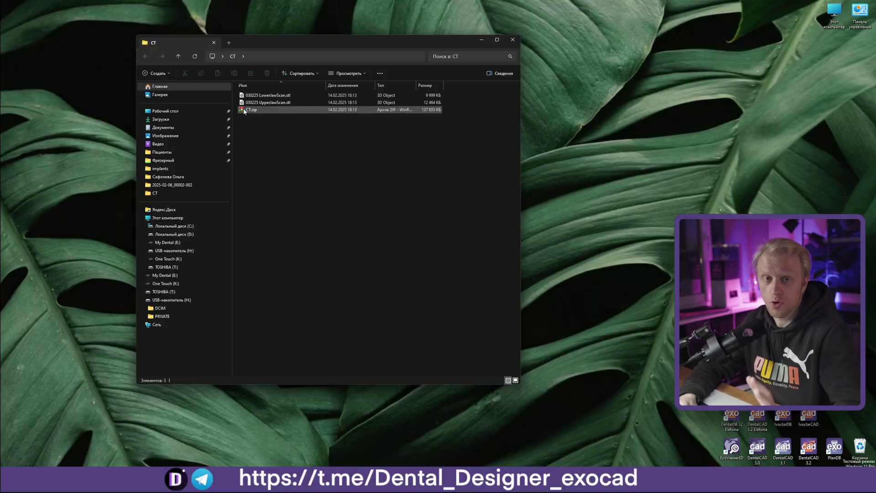
pyautogui.click(481, 41)
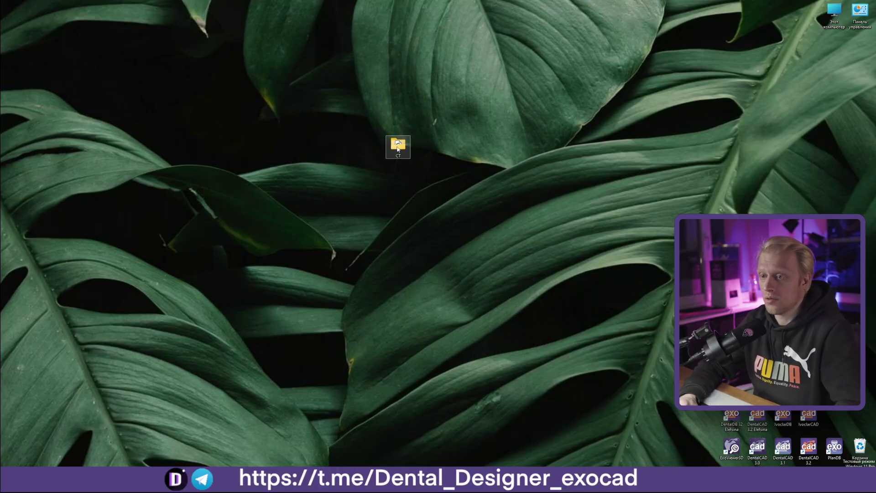
pyautogui.moveTo(397, 149); pyautogui.dragTo(254, 155)
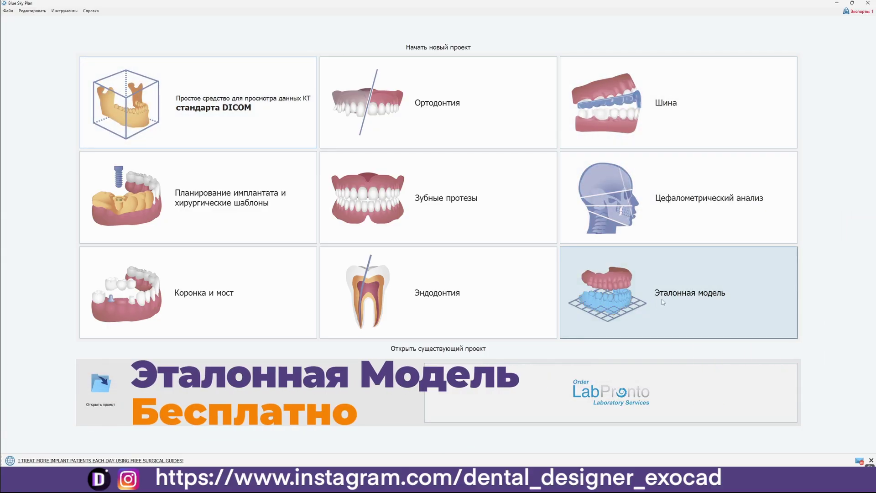
# Step: Start an Эталонная модель project and import the patient CT from Desktop > CT > CT.zip
pyautogui.click(662, 299)
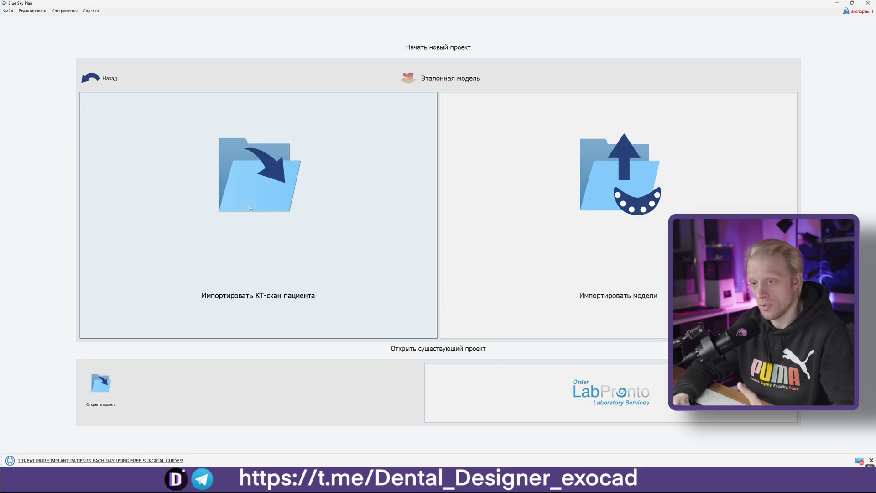
pyautogui.click(253, 197)
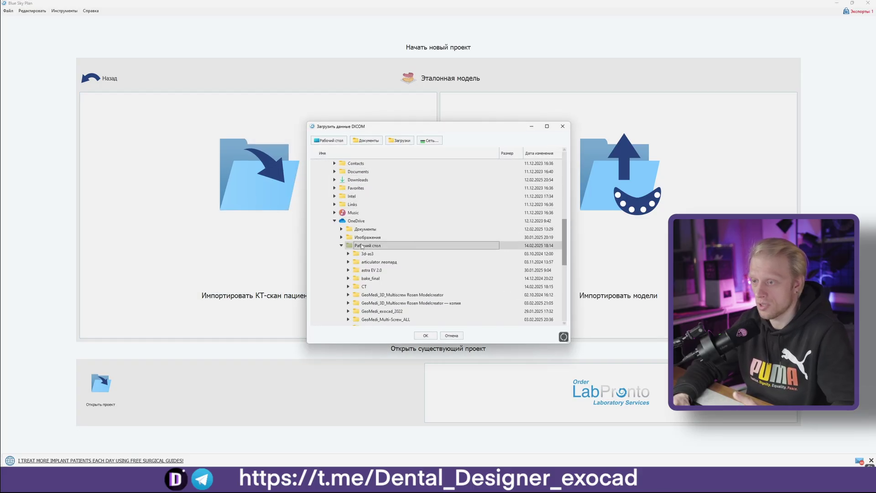
pyautogui.click(365, 245)
pyautogui.scroll(-2, 365, 244)
pyautogui.doubleClick(355, 238)
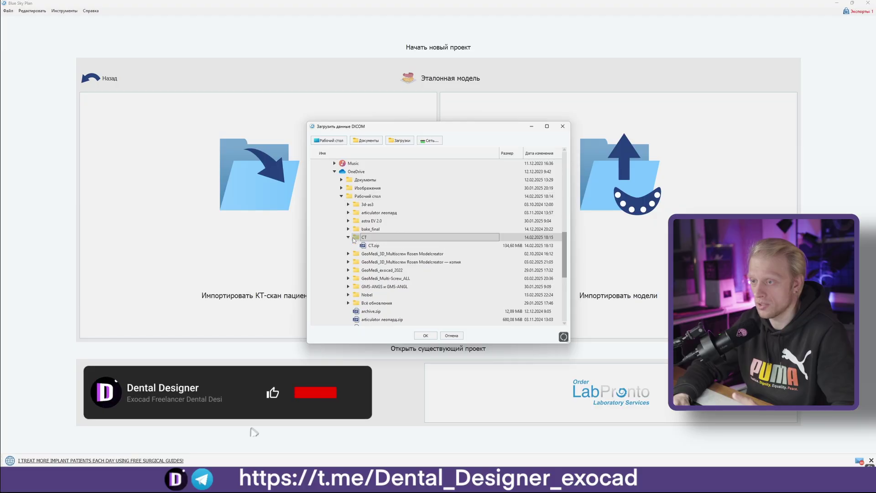
pyautogui.click(370, 245)
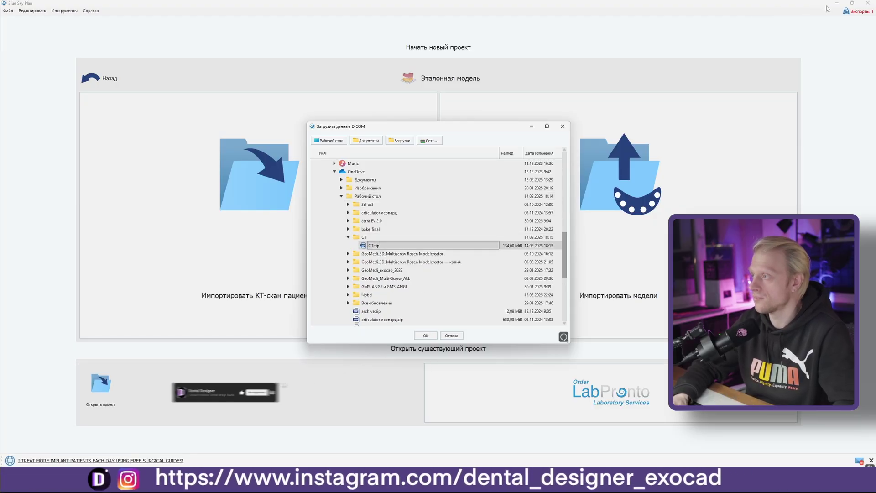
pyautogui.click(428, 335)
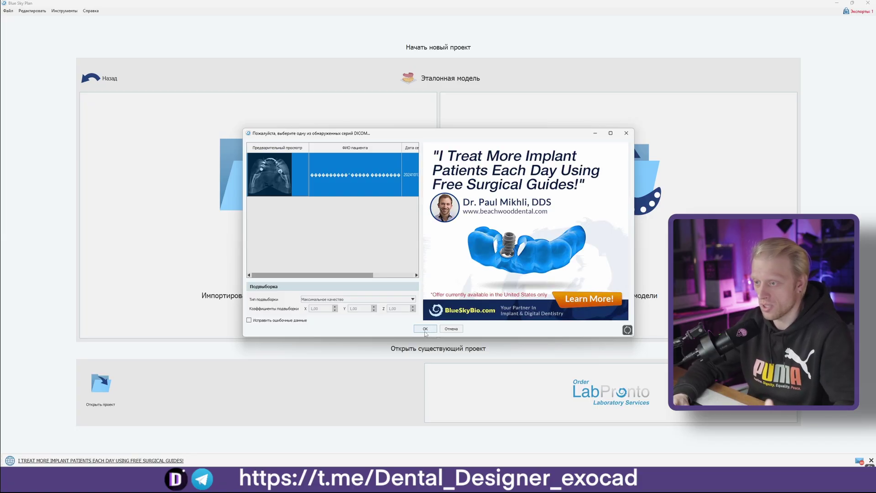
pyautogui.click(425, 329)
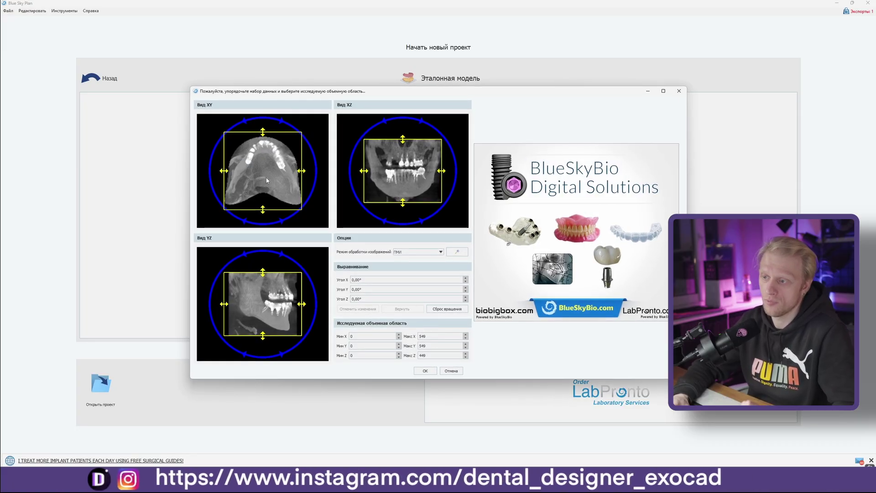
# Step: Accept the full volume of interest so the CT finishes loading
pyautogui.click(425, 372)
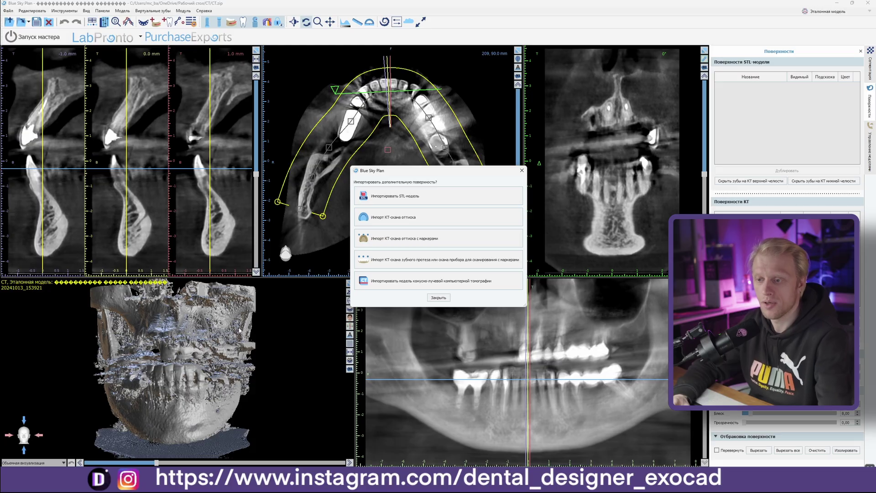
# Step: Decline the extra surface import and inspect the 3D skull, maximized then back to four panes
pyautogui.moveTo(239, 330); pyautogui.dragTo(346, 293)
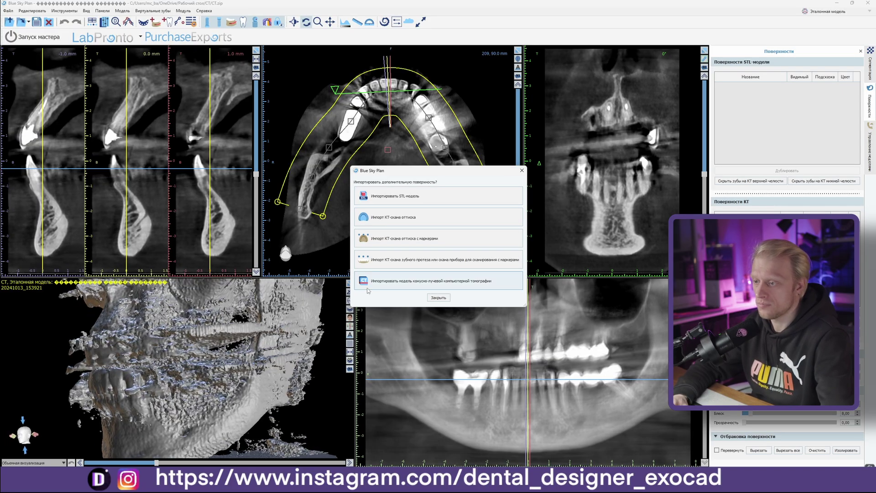
pyautogui.click(436, 299)
pyautogui.click(352, 287)
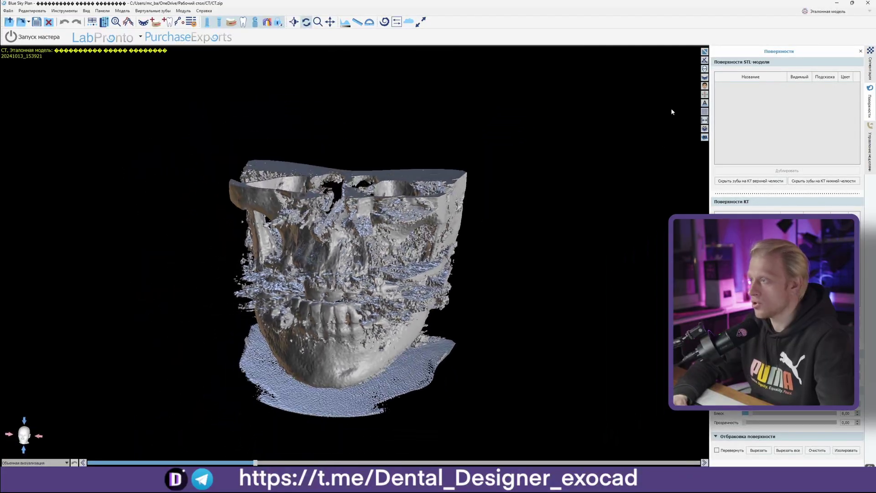
pyautogui.click(703, 52)
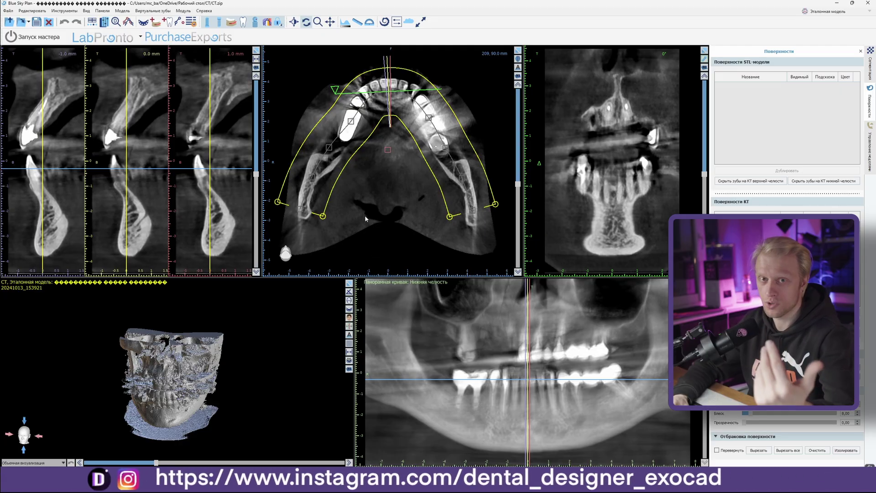
# Step: Switch to the Сегментация tab and run automatic upper and lower jaw segmentation
pyautogui.click(869, 69)
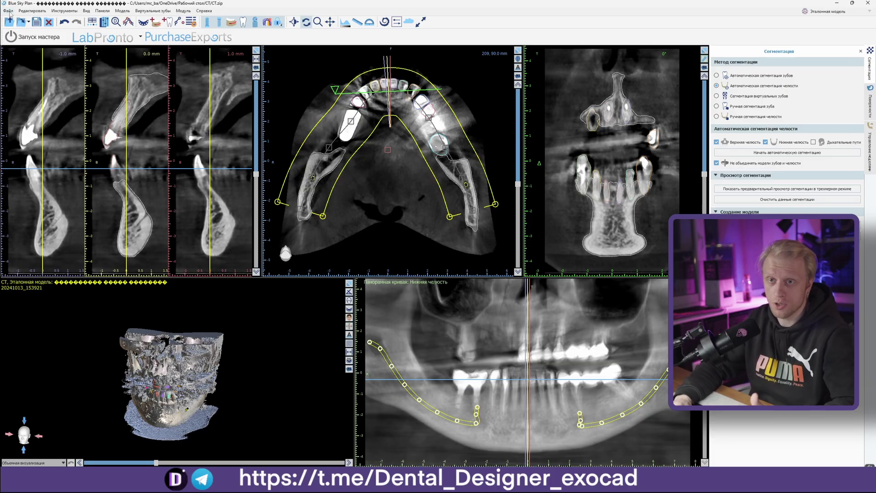
# Step: In Экспорт данных, exclude nerves and all STL surfaces, and include both jaw models
pyautogui.click(8, 11)
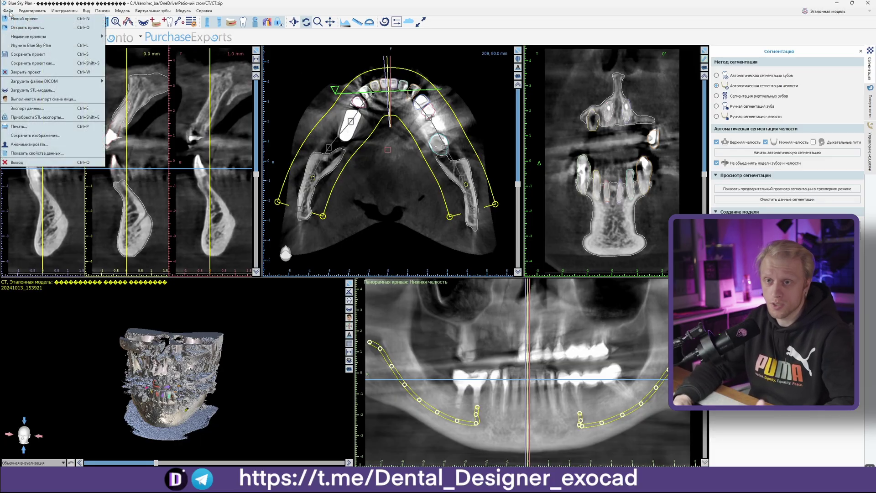
pyautogui.click(28, 108)
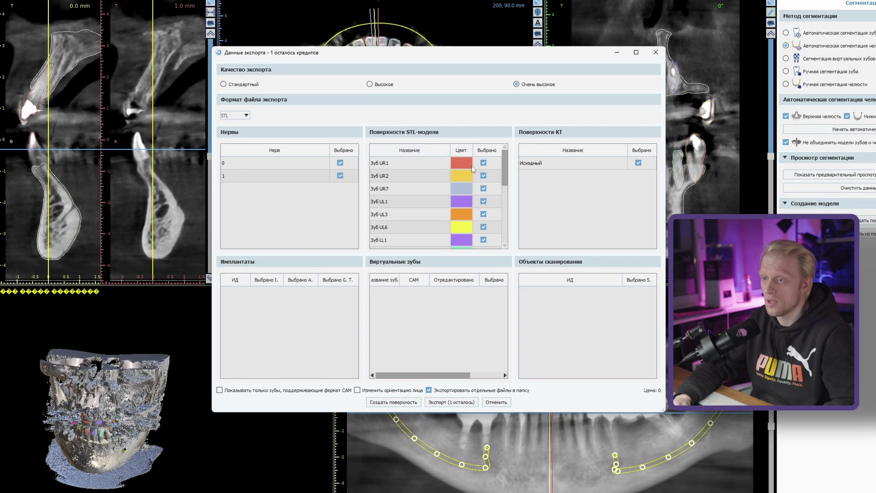
pyautogui.click(342, 152)
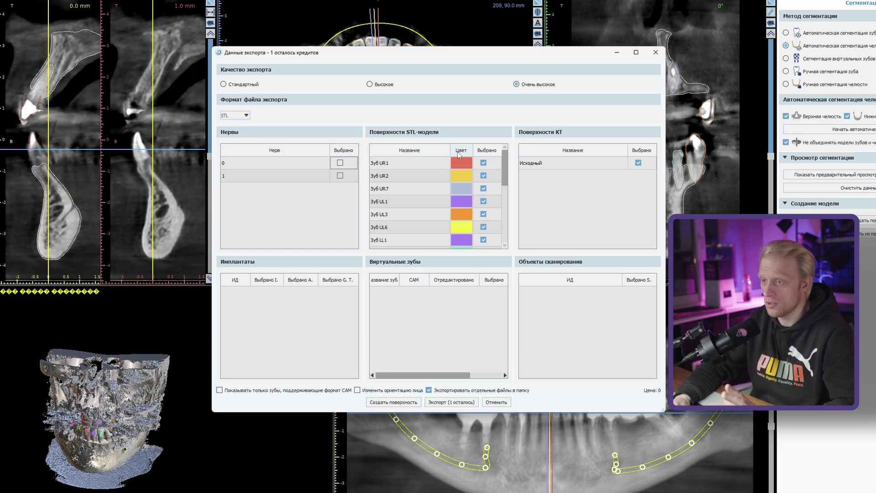
pyautogui.click(487, 150)
pyautogui.scroll(-3, 486, 189)
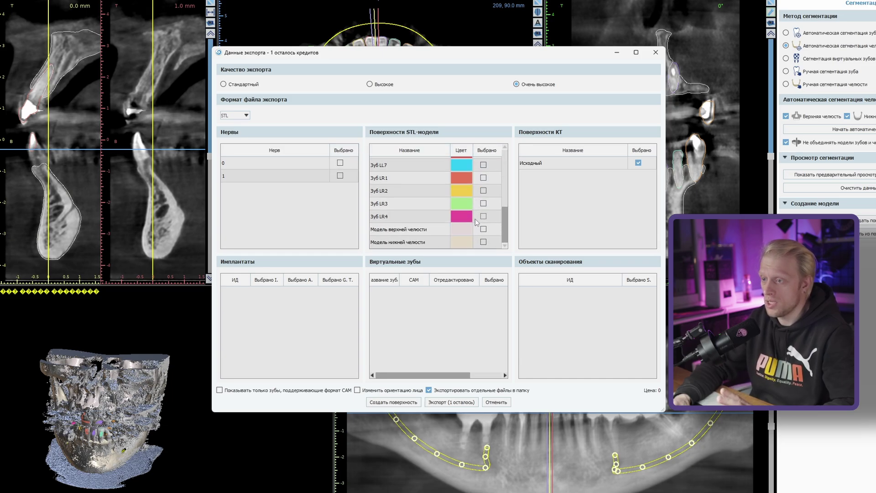
pyautogui.click(484, 230)
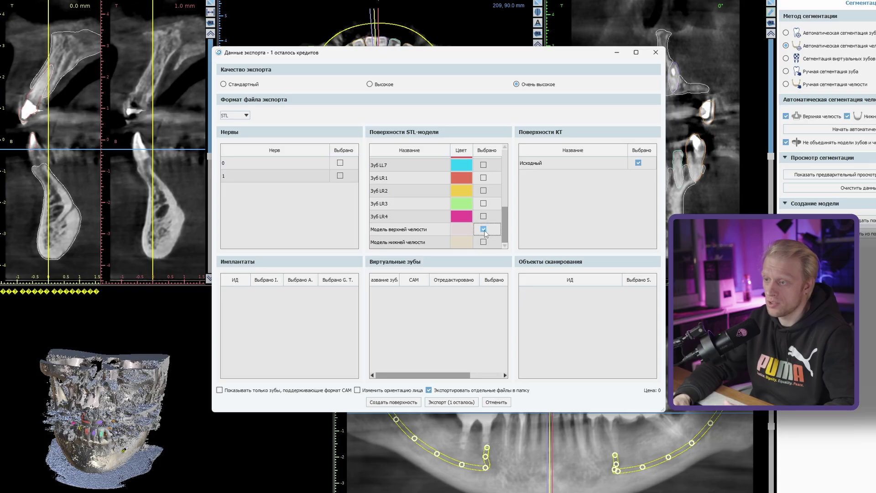
pyautogui.click(482, 242)
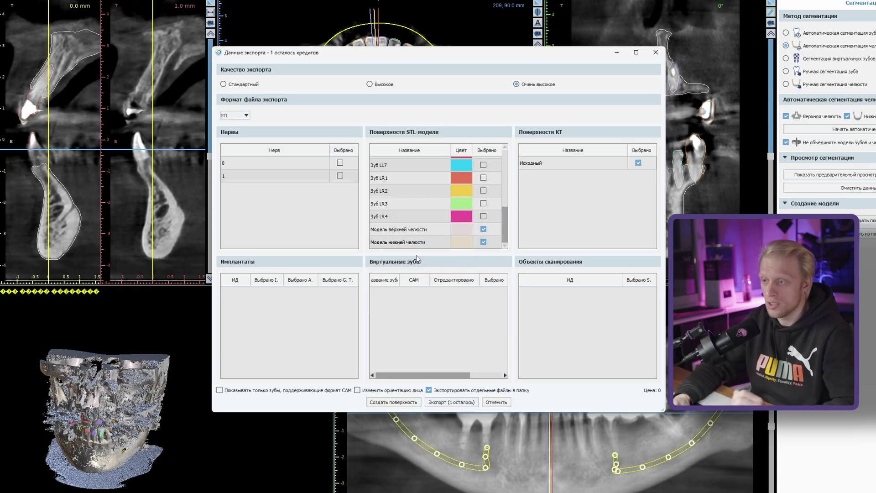
# Step: Export the selected models into the desktop CT folder, overwriting existing files
pyautogui.click(439, 403)
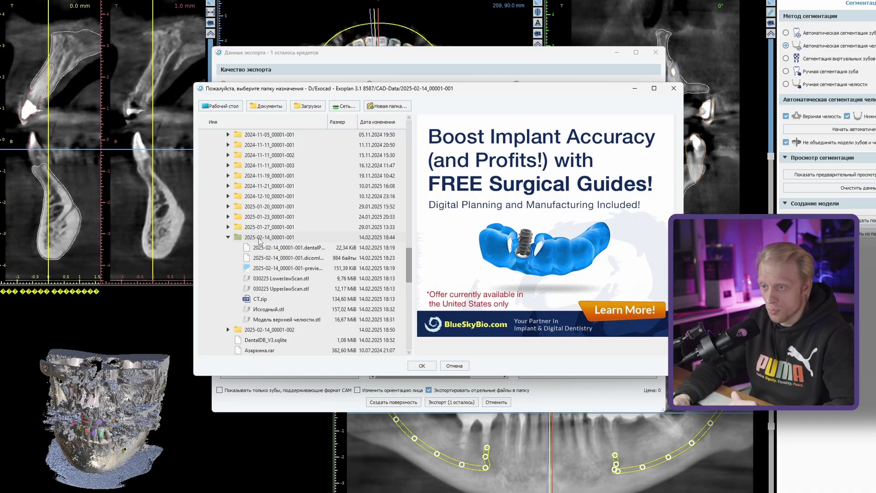
pyautogui.scroll(10, 259, 241)
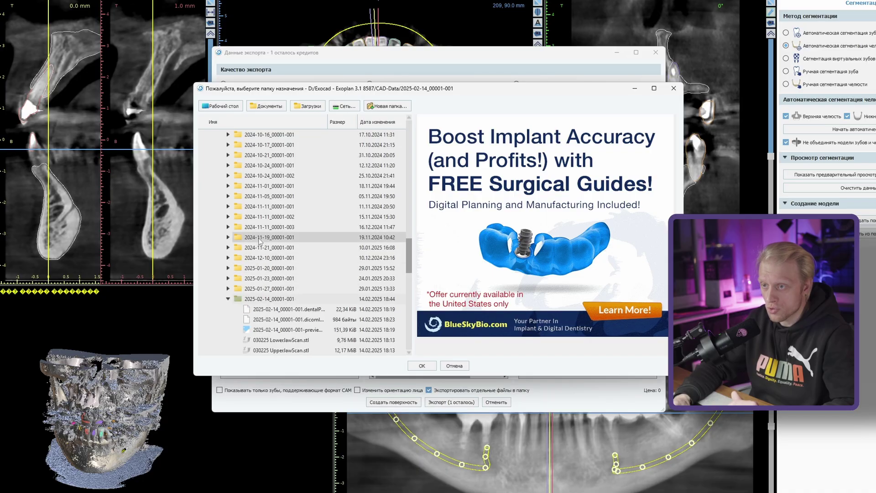
pyautogui.click(227, 106)
pyautogui.click(265, 288)
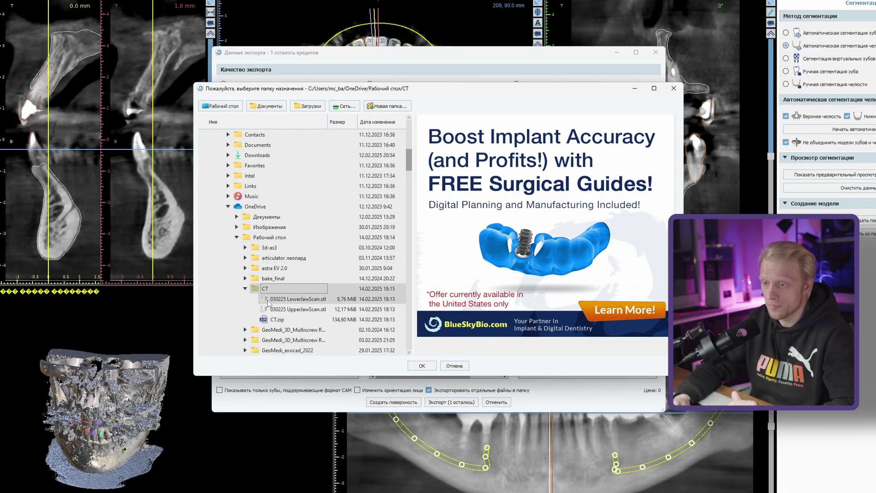
pyautogui.click(423, 367)
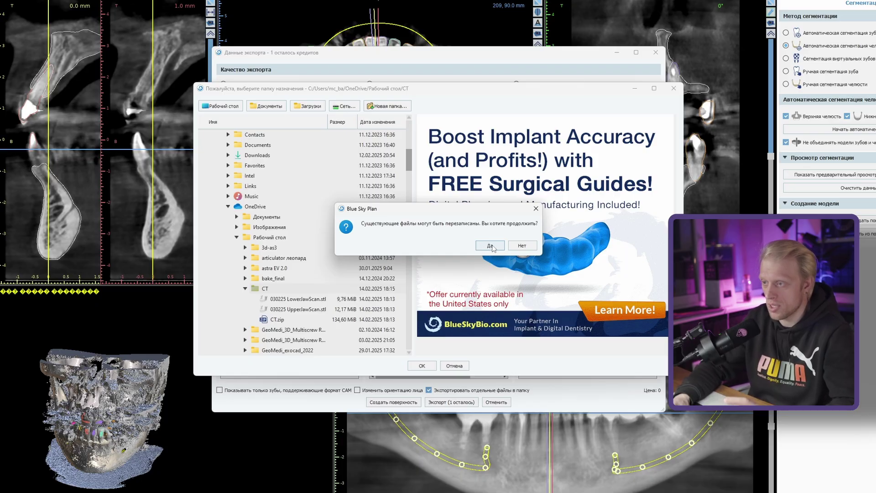
pyautogui.click(490, 246)
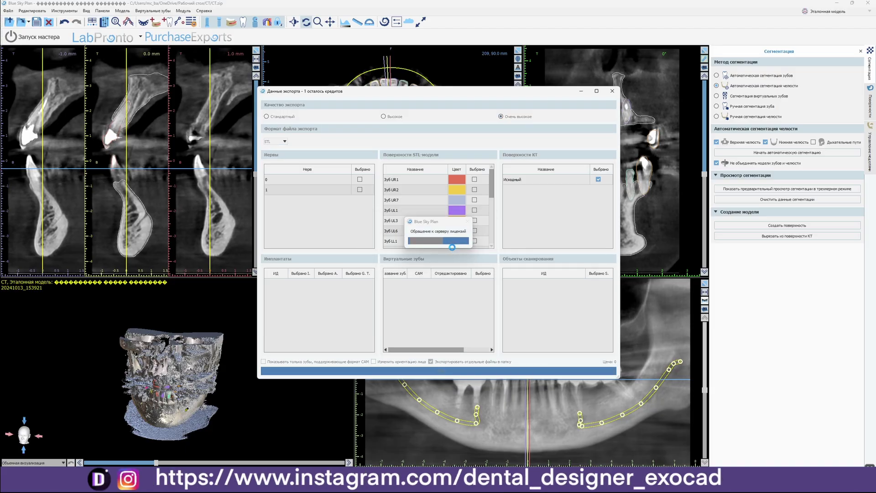
# Step: Check that Исходный.stl and the jaw-model STL files are in the desktop CT folder
pyautogui.click(838, 4)
pyautogui.doubleClick(270, 145)
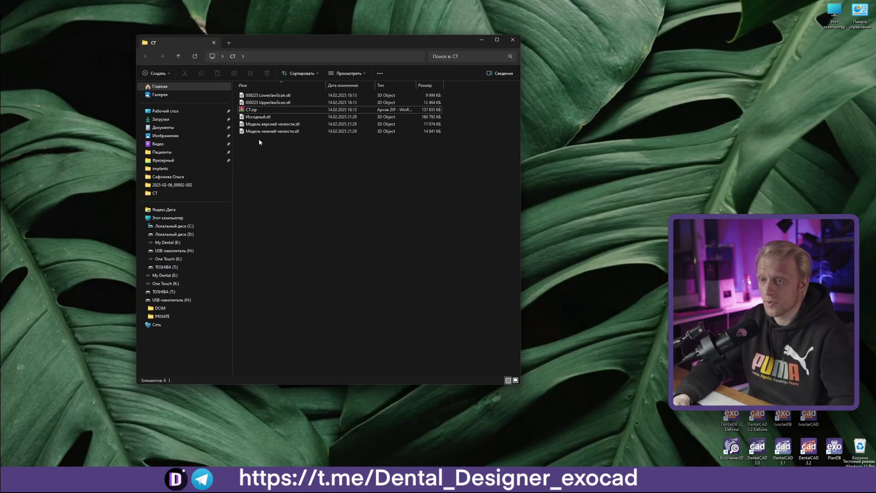
pyautogui.click(266, 126)
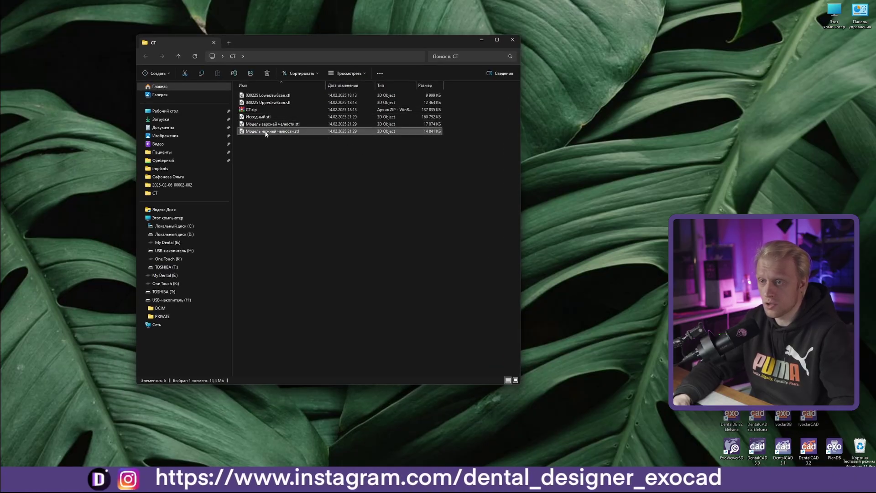
pyautogui.click(256, 117)
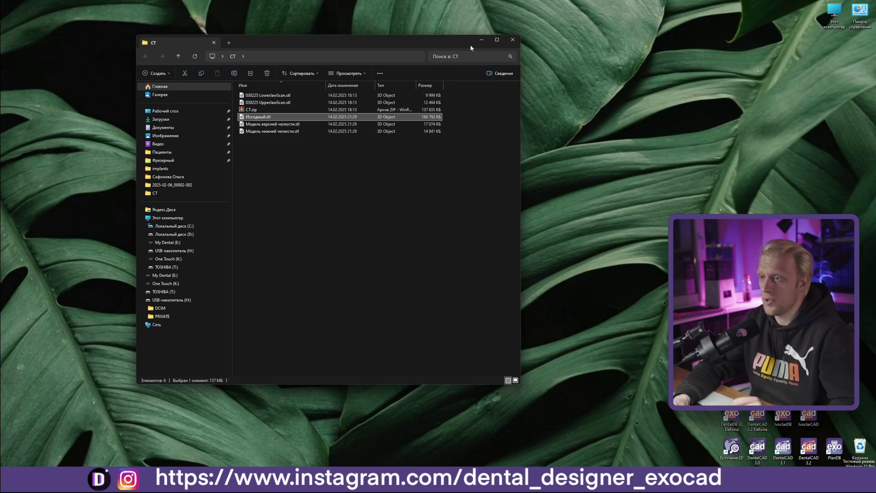
pyautogui.click(482, 40)
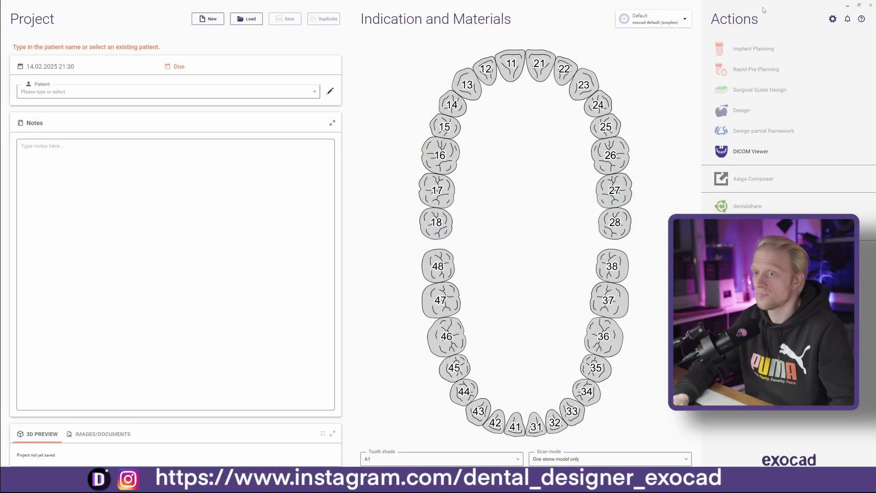
# Step: Choose the existing patient in the Patient field by searching their name
pyautogui.click(83, 95)
pyautogui.click(85, 96)
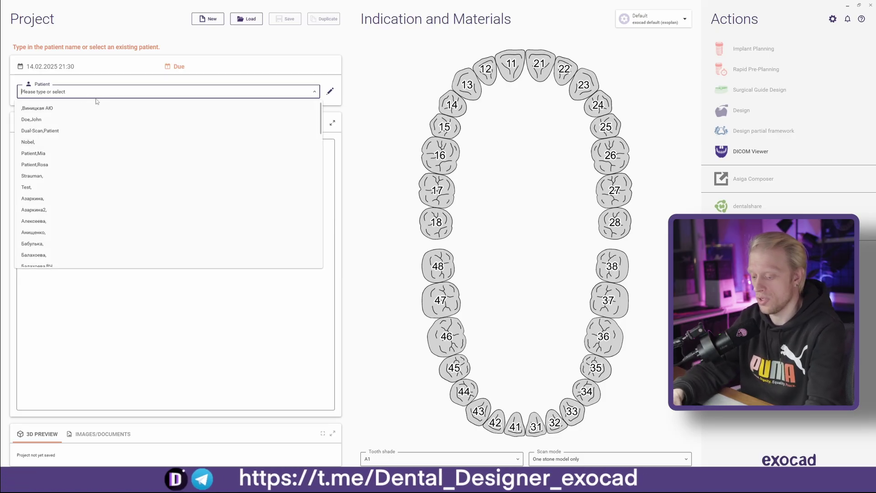
pyautogui.write('Str')
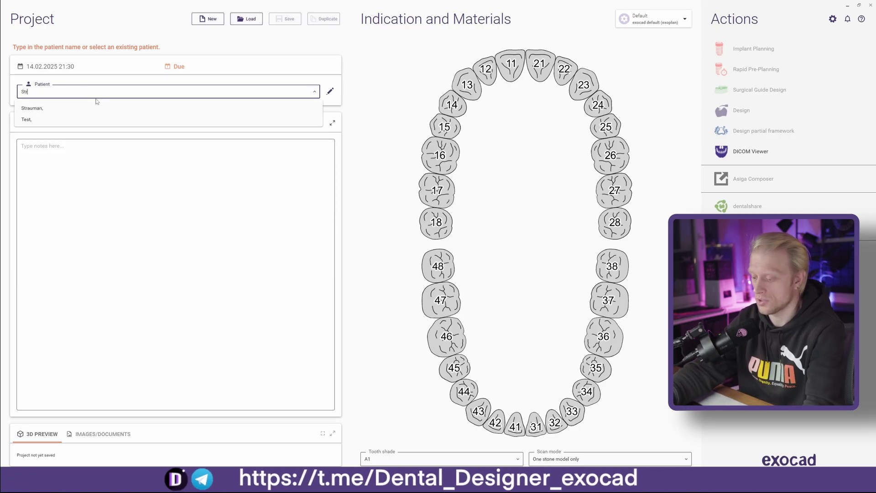
pyautogui.write('au')
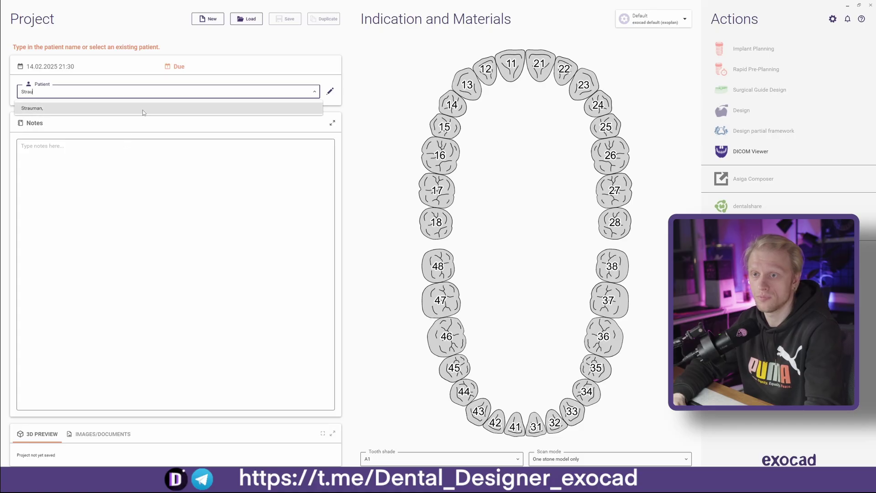
pyautogui.click(141, 109)
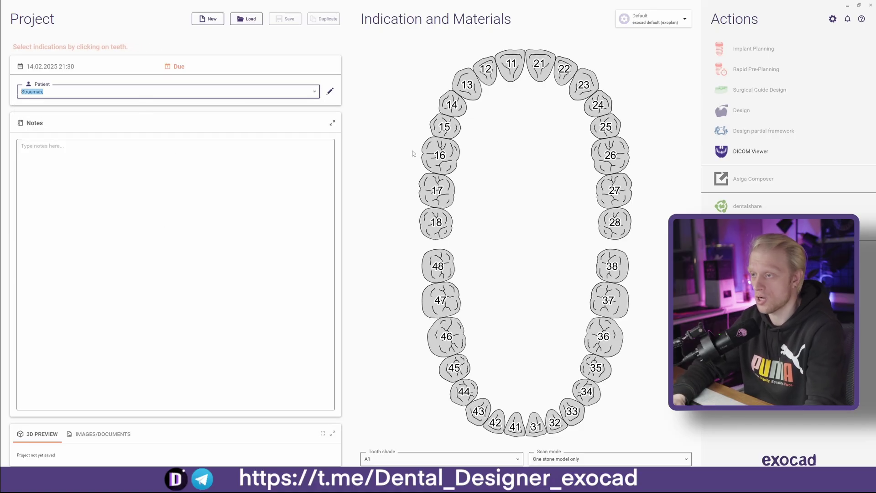
pyautogui.click(474, 93)
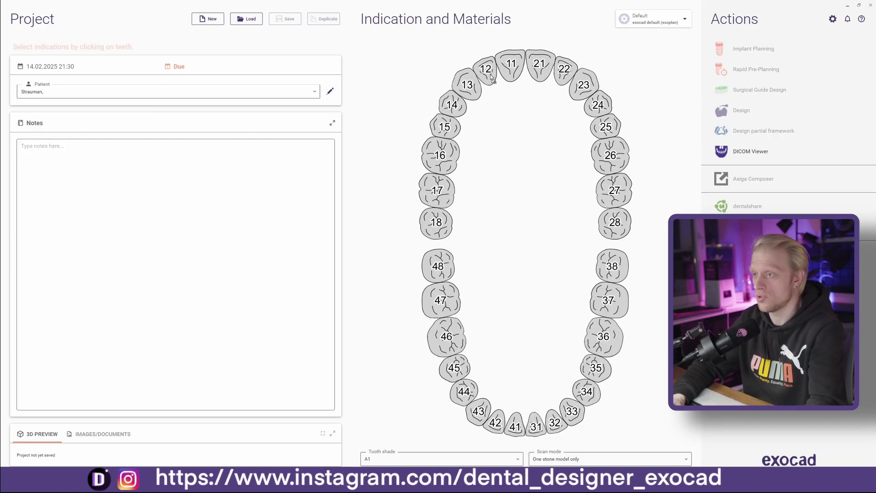
# Step: Mark teeth 12, 22, 25 and 15 for implant planning and save the project
pyautogui.click(488, 77)
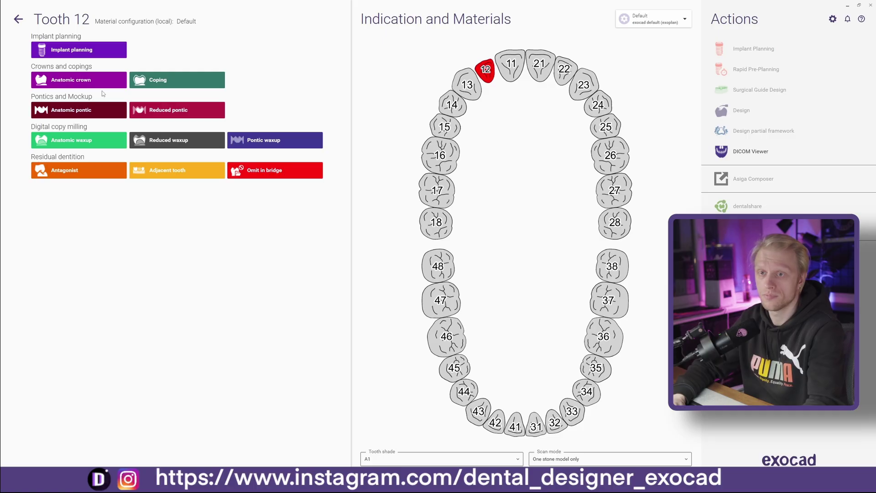
pyautogui.click(78, 49)
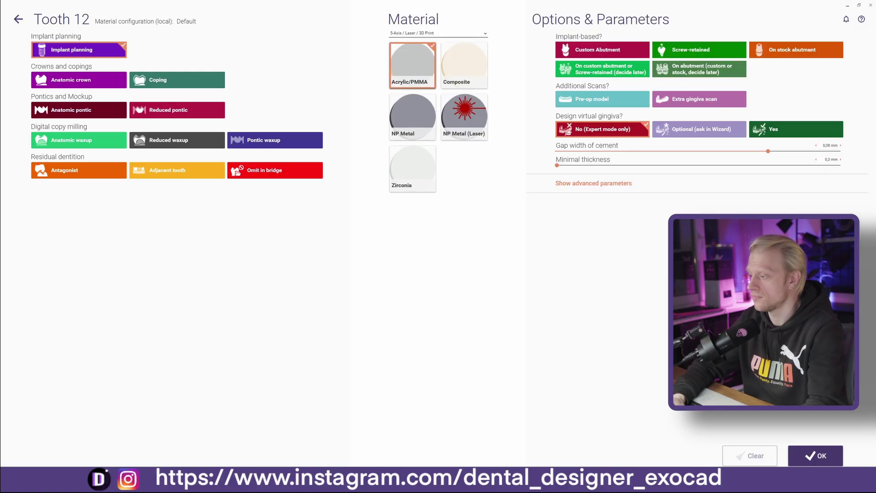
pyautogui.click(785, 451)
pyautogui.click(564, 70)
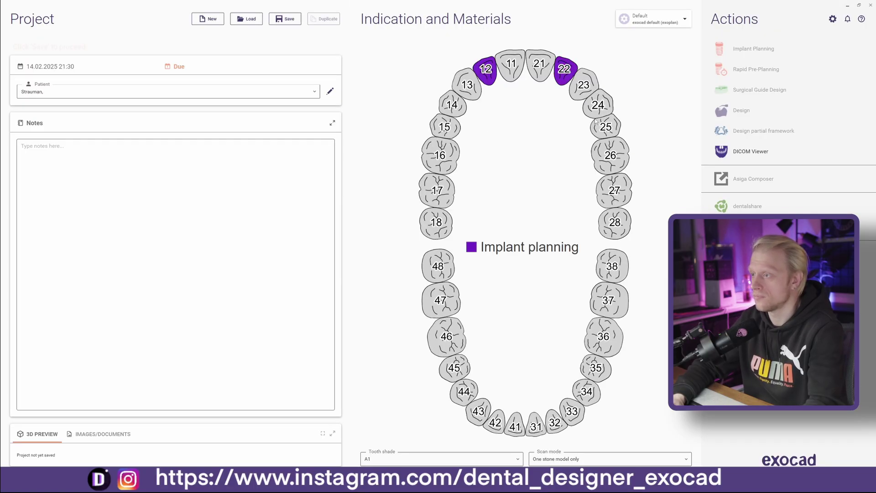
pyautogui.click(606, 127)
pyautogui.click(433, 126)
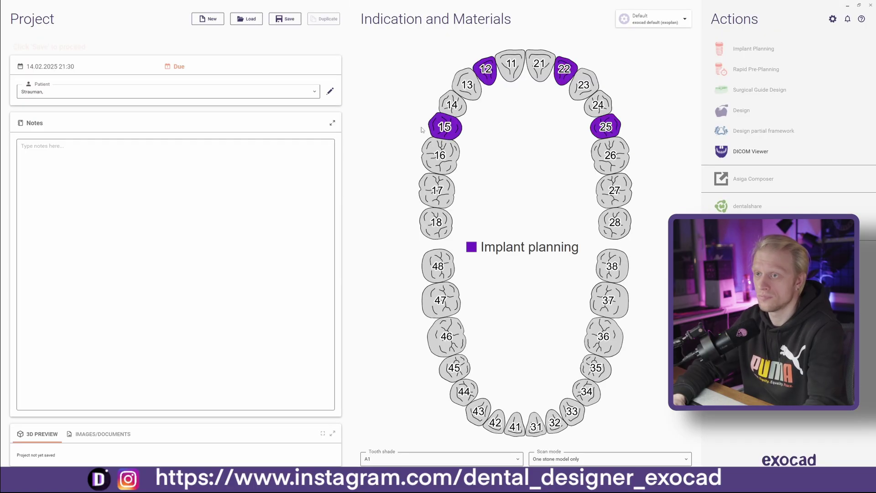
pyautogui.click(288, 20)
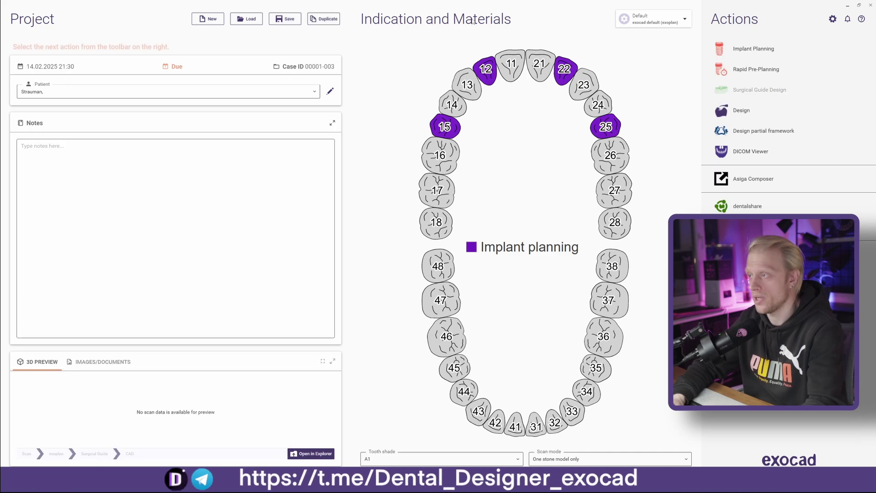
# Step: Open the project's CAD-Data folder in Explorer and move its window aside
pyautogui.click(120, 362)
pyautogui.click(311, 453)
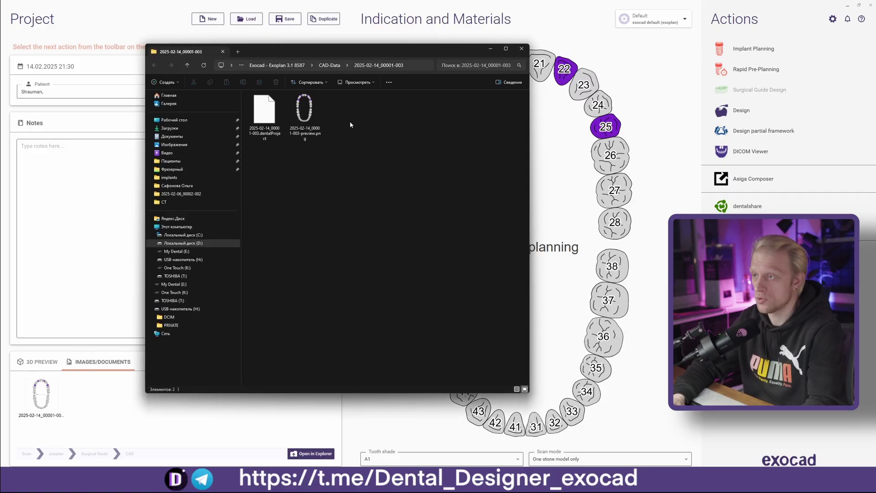
pyautogui.click(847, 5)
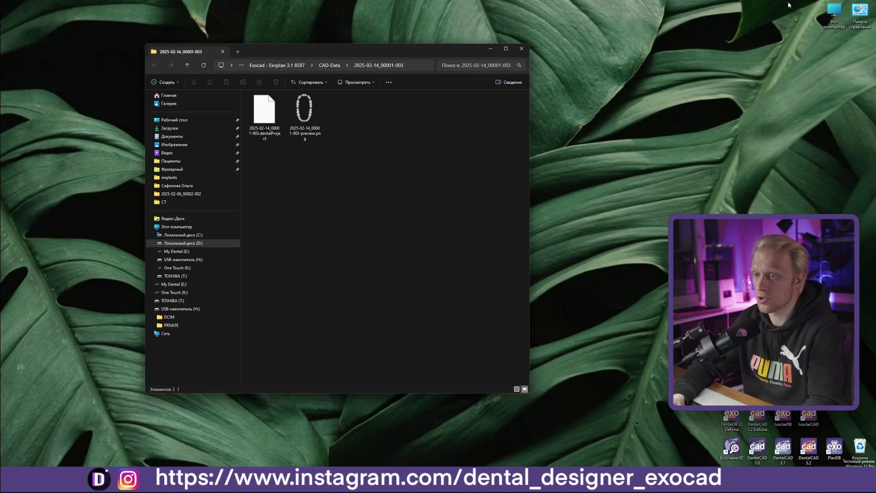
pyautogui.moveTo(512, 51); pyautogui.dragTo(715, 166)
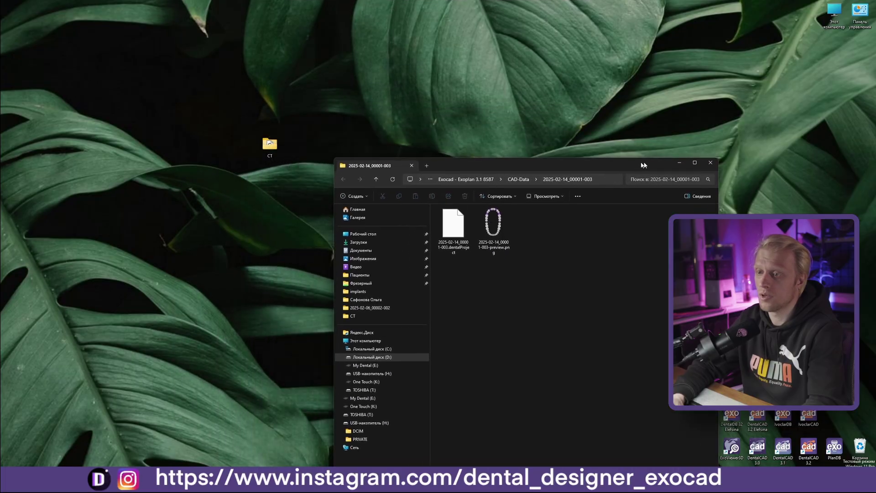
# Step: Paste all six CT folder files into the project folder, then close both windows
pyautogui.doubleClick(268, 149)
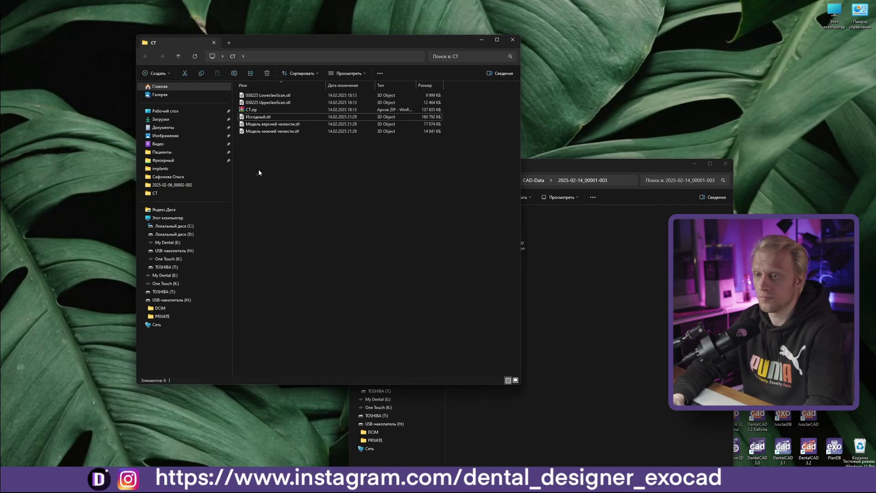
pyautogui.moveTo(257, 176); pyautogui.dragTo(287, 96)
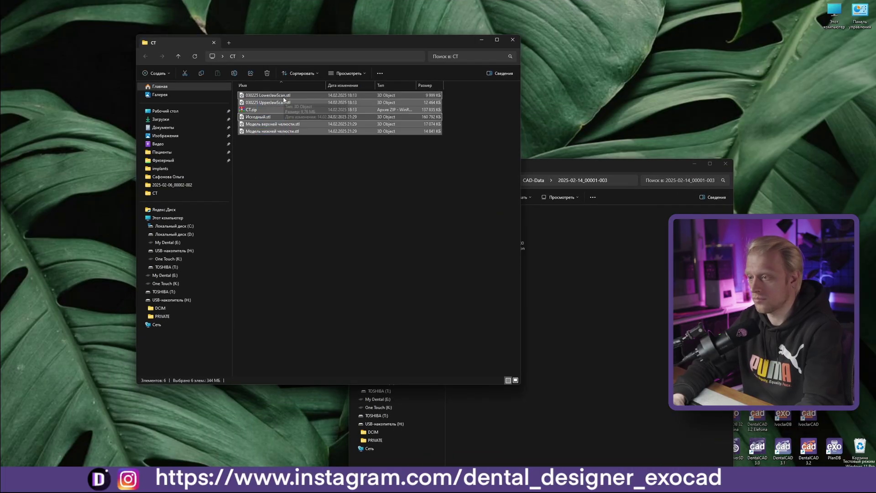
pyautogui.click(593, 324)
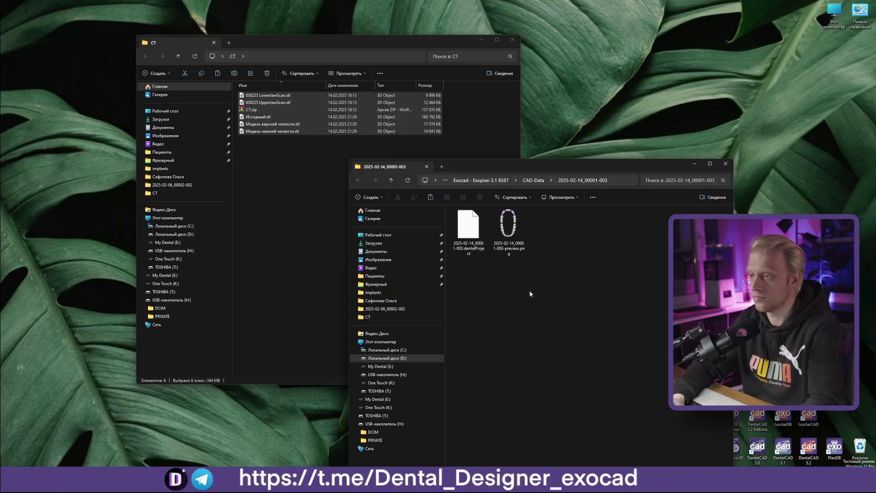
pyautogui.hotkey('ctrl', 'v')
pyautogui.click(512, 40)
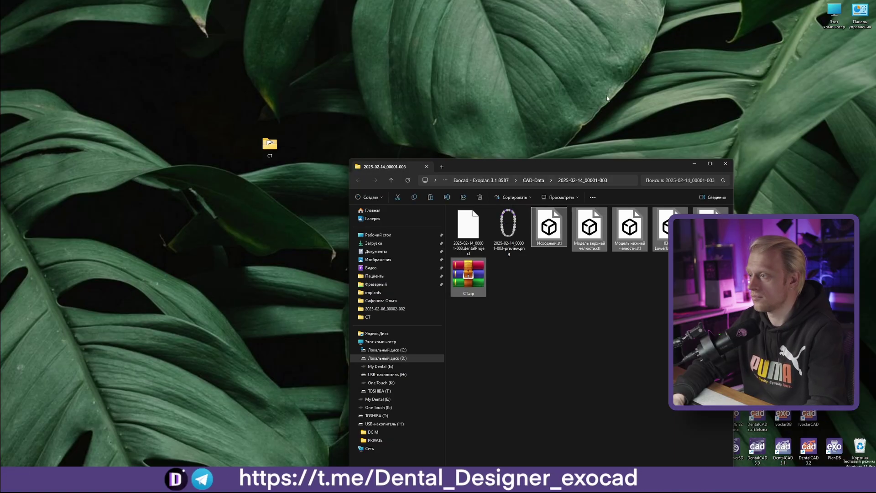
pyautogui.click(725, 164)
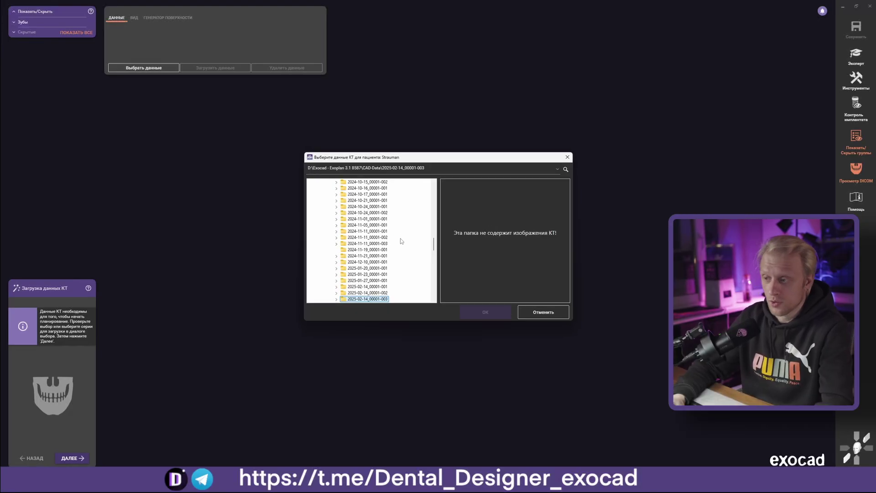
# Step: Load CT.zip from the 2025-02-14_00001-003 folder as the CT data
pyautogui.scroll(-3, 340, 237)
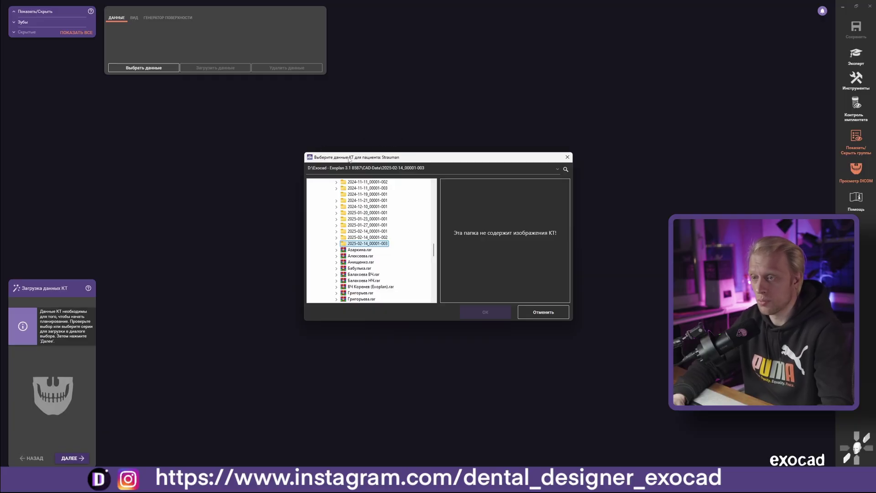
pyautogui.click(336, 244)
pyautogui.click(351, 250)
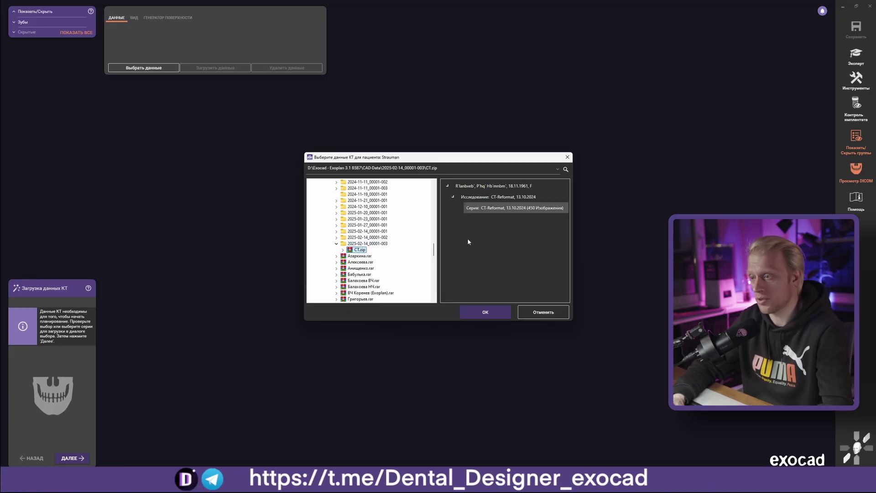
pyautogui.click(487, 313)
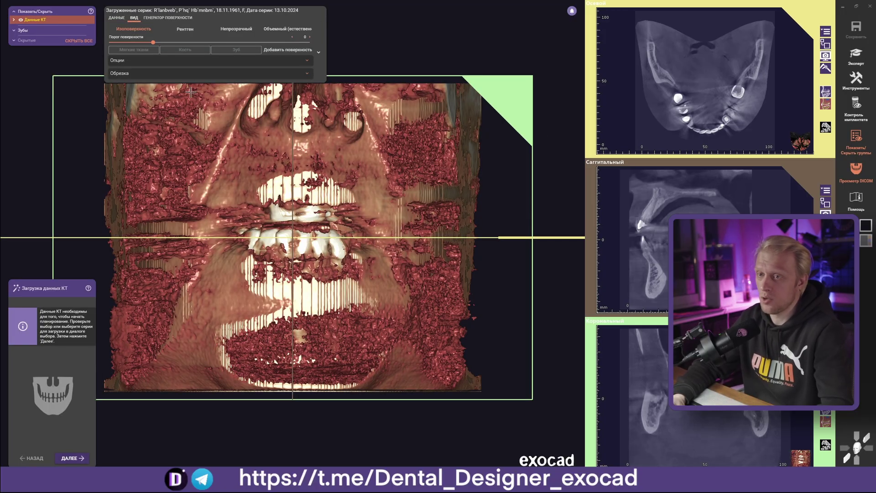
# Step: Raise the CT surface threshold to 1092, accept the panorama curve, and switch to Expert mode
pyautogui.moveTo(153, 42)
pyautogui.mouseDown()
pyautogui.moveTo(182, 42)
pyautogui.moveTo(184, 53)
pyautogui.mouseUp()
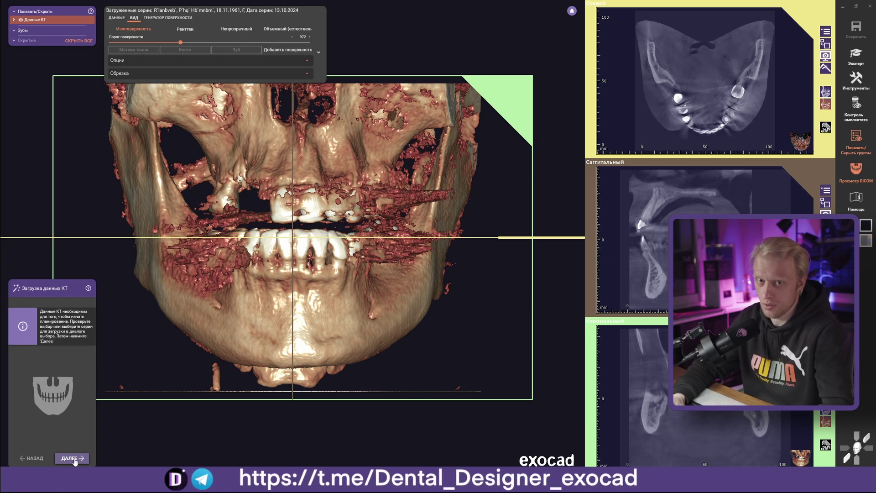
pyautogui.click(74, 458)
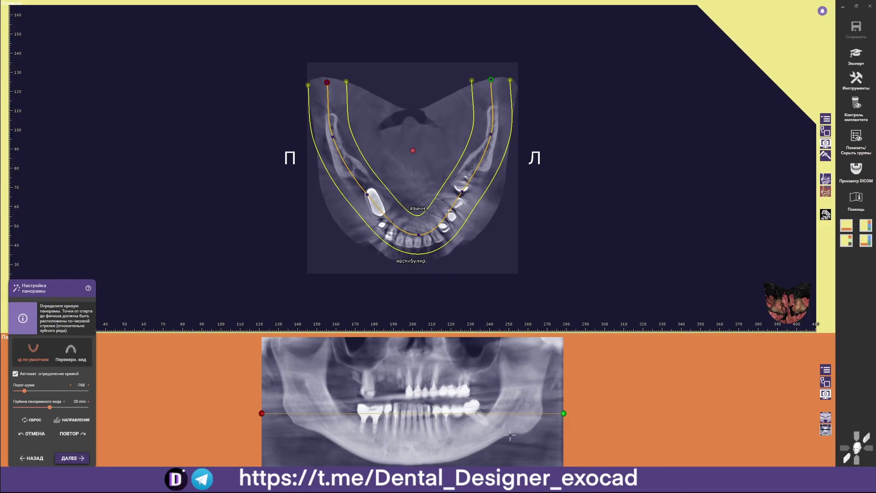
pyautogui.click(561, 375)
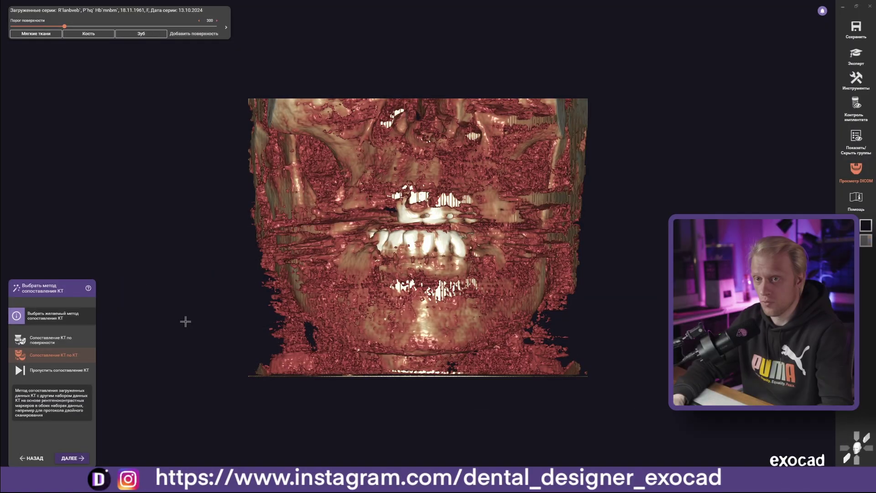
pyautogui.moveTo(65, 27); pyautogui.dragTo(87, 27)
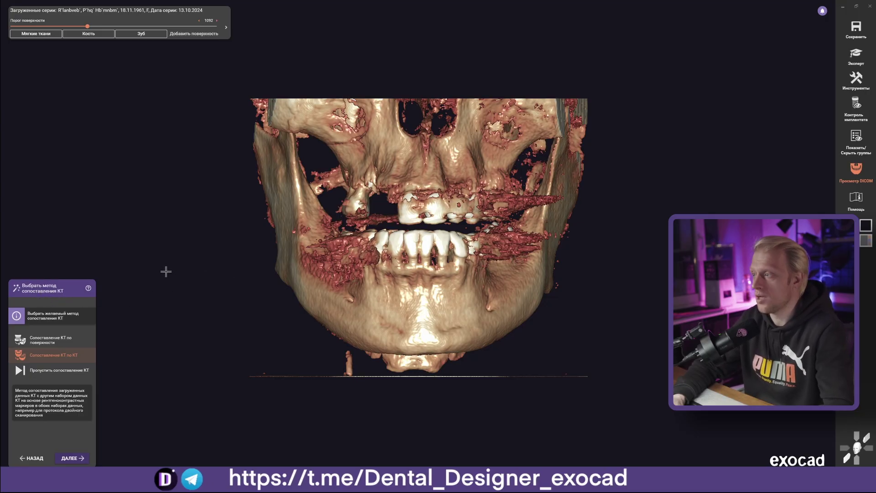
pyautogui.click(856, 57)
# Step: Add the upper-jaw model STL to the scene as a visualisation 3D object
pyautogui.click(857, 80)
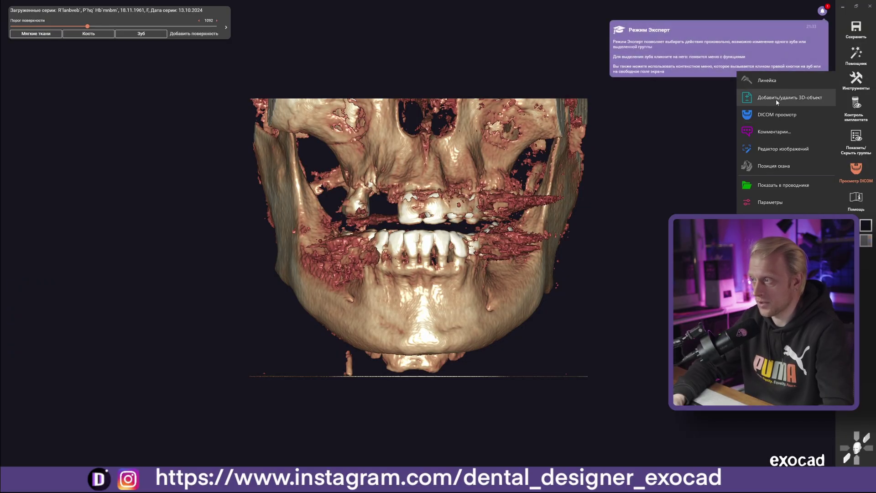
pyautogui.click(777, 99)
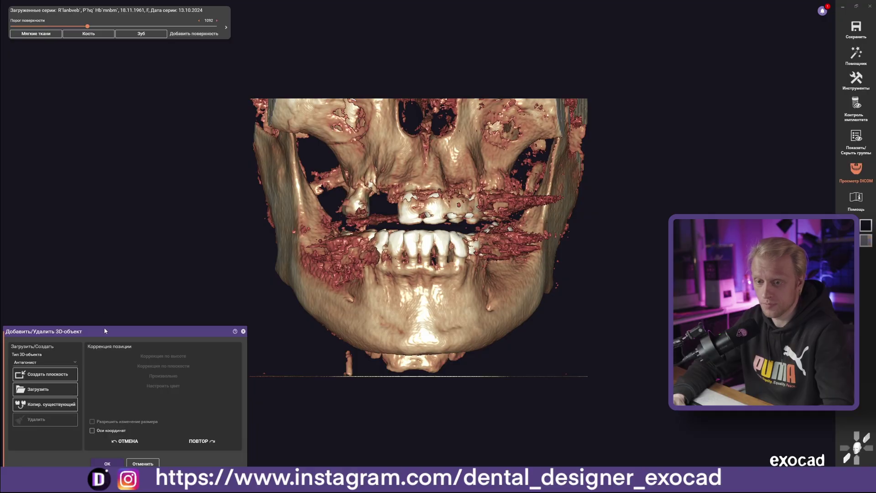
pyautogui.moveTo(104, 331); pyautogui.dragTo(117, 229)
pyautogui.click(87, 261)
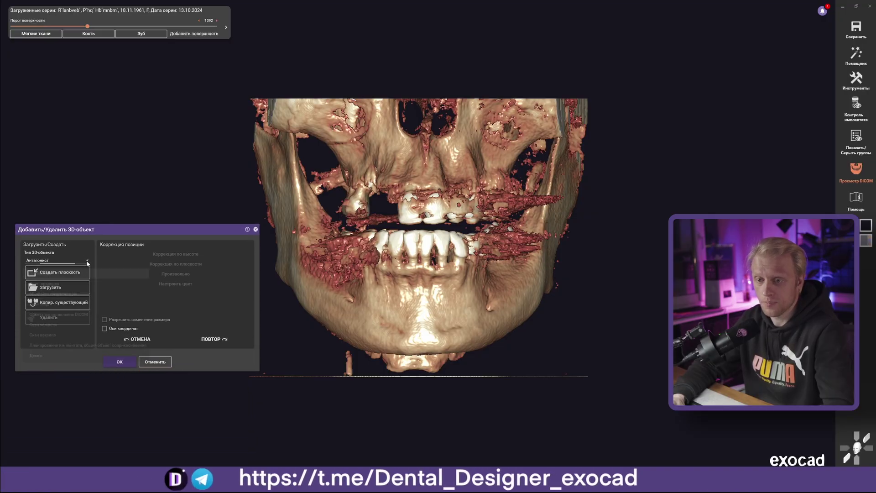
pyautogui.click(74, 296)
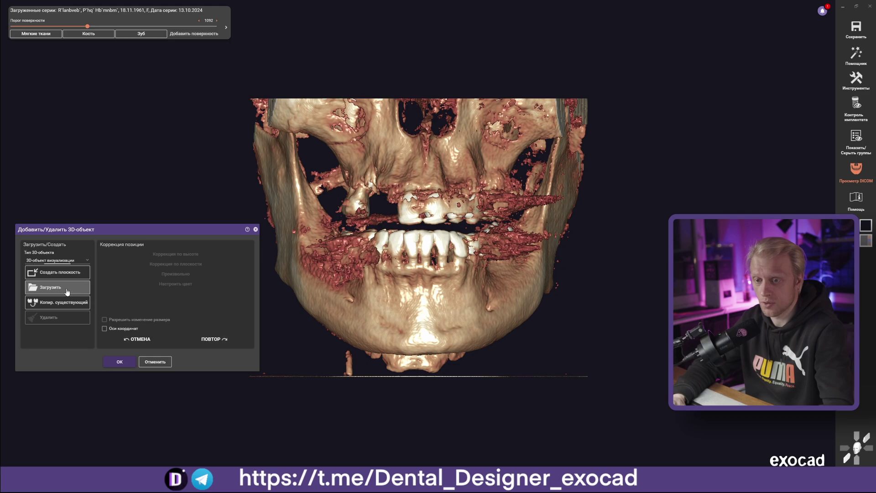
pyautogui.click(67, 291)
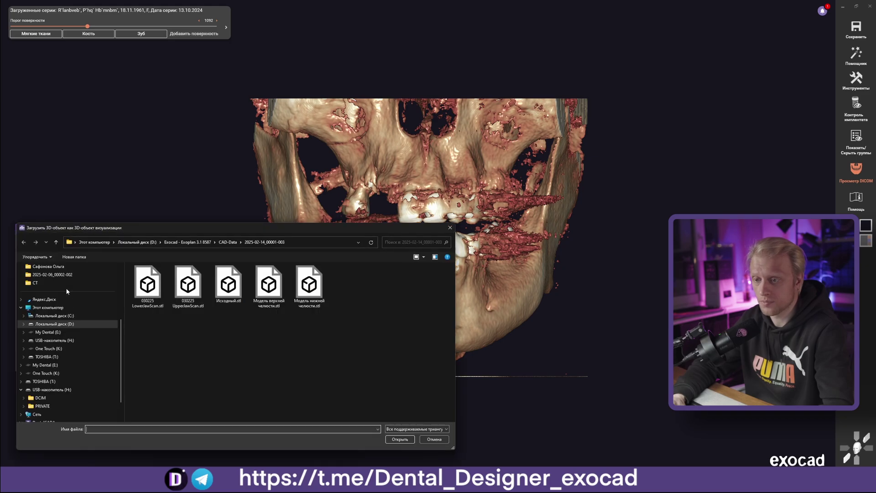
pyautogui.click(271, 296)
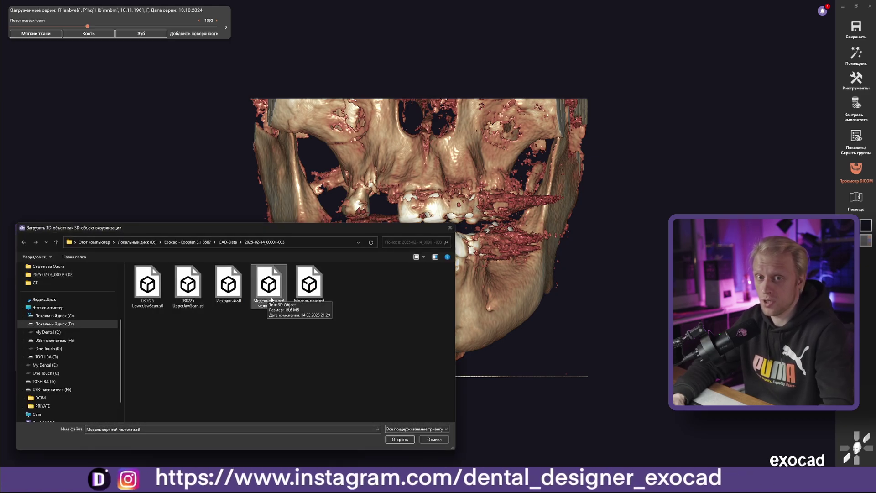
pyautogui.click(398, 439)
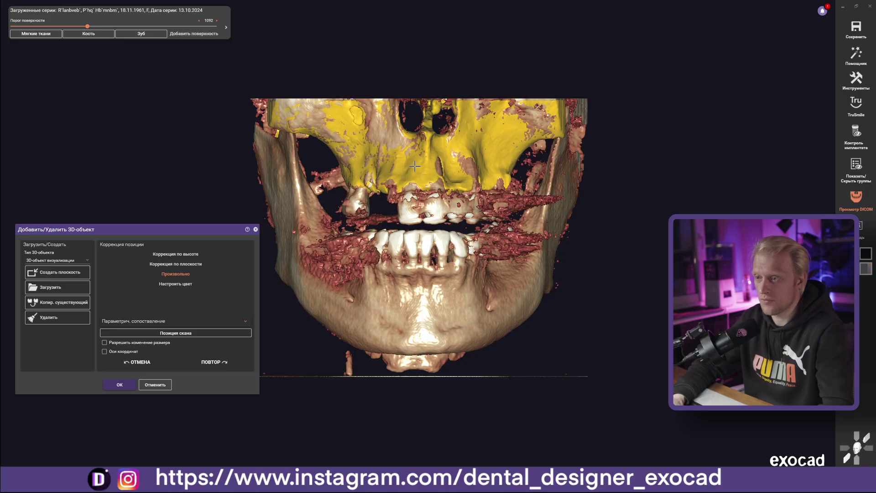
# Step: Confirm the 3D object settings and start the CT data matching wizard
pyautogui.scroll(1, 414, 166)
pyautogui.scroll(1, 415, 166)
pyautogui.scroll(1, 414, 168)
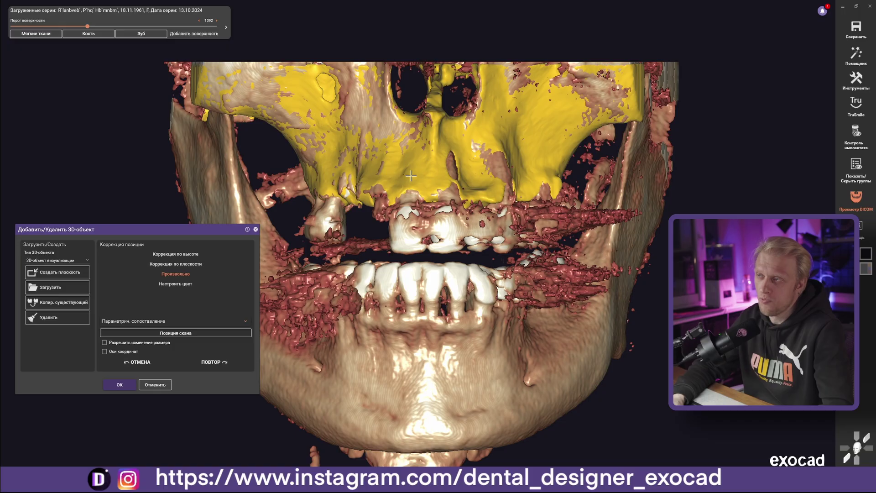
pyautogui.scroll(1, 411, 175)
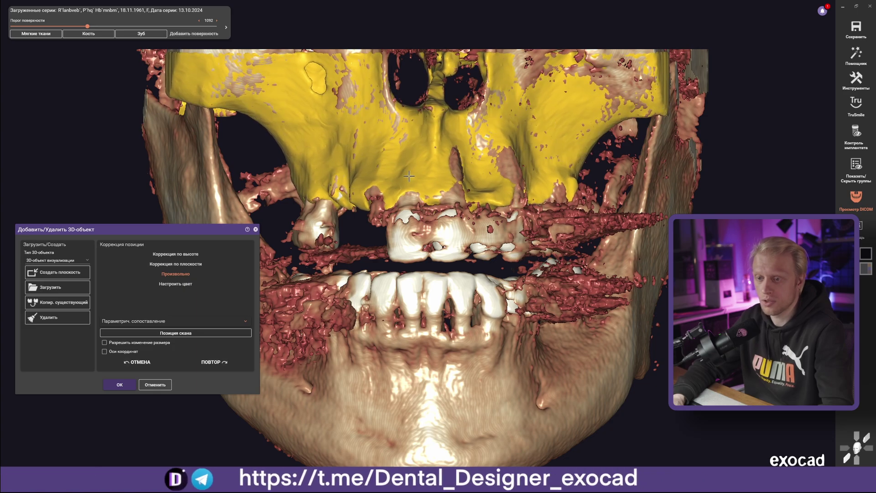
pyautogui.click(120, 386)
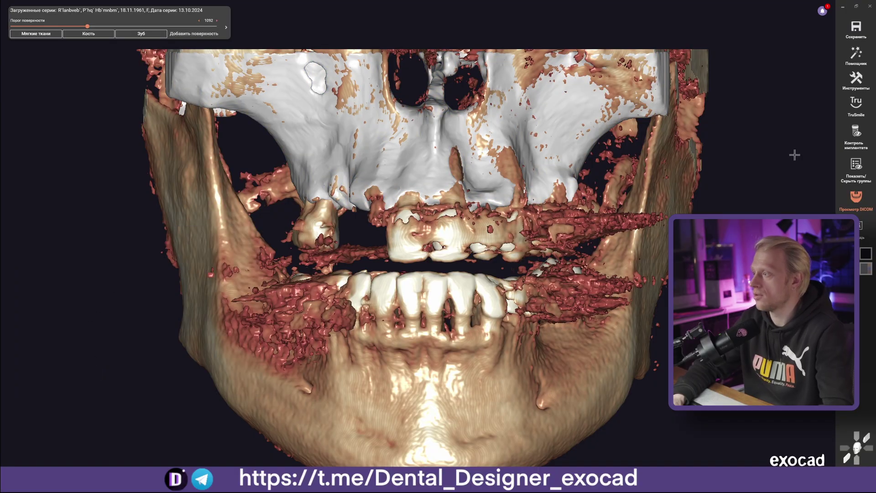
pyautogui.click(856, 56)
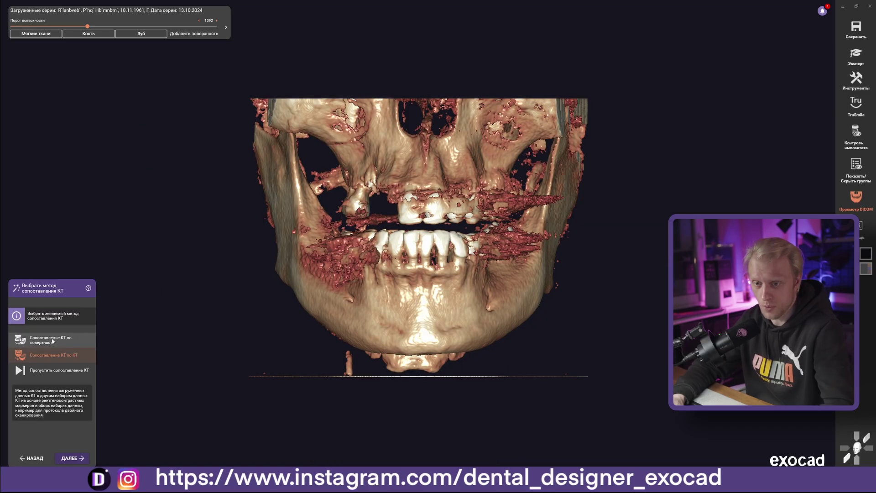
# Step: Choose surface-based CT matching and load 030225 UpperJawScan.stl
pyautogui.click(52, 340)
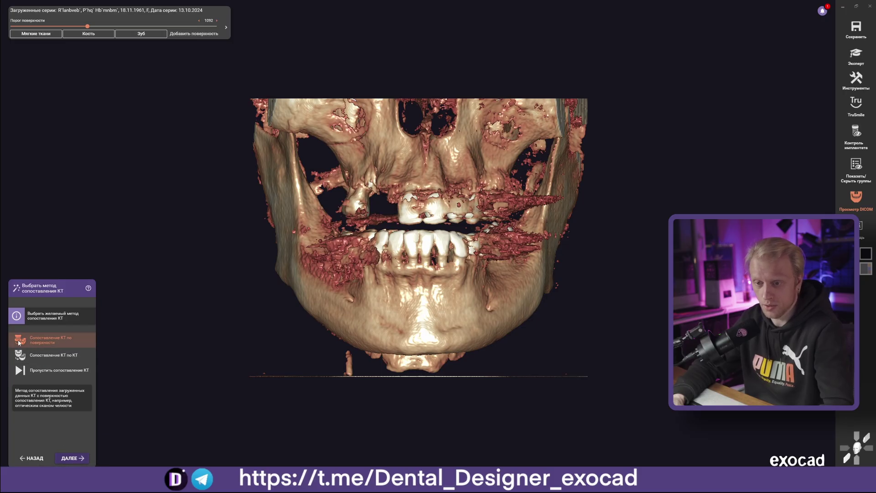
pyautogui.click(73, 458)
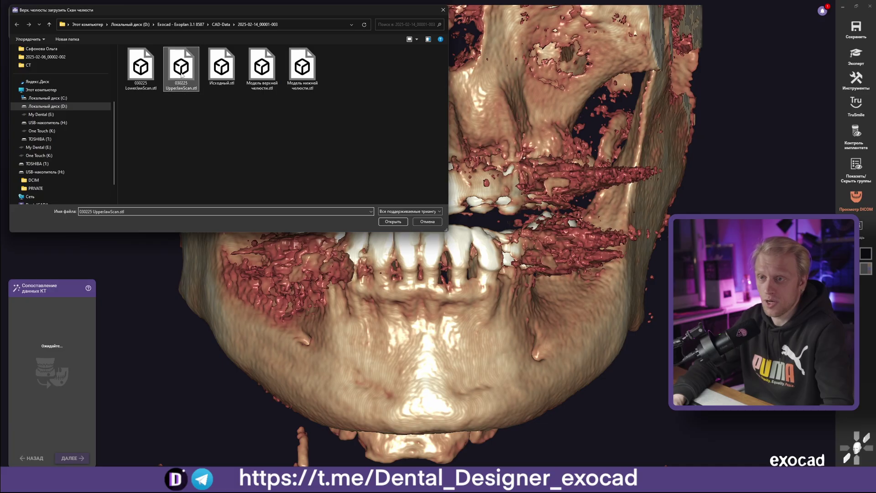
pyautogui.click(387, 222)
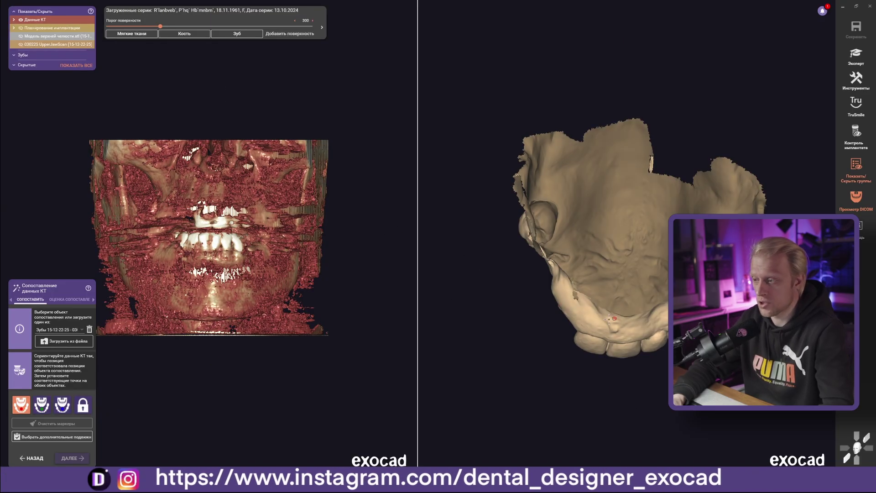
# Step: Render the CT as bone with the surface threshold raised to 1512
pyautogui.moveTo(432, 287); pyautogui.dragTo(605, 238, button='right')
pyautogui.click(181, 33)
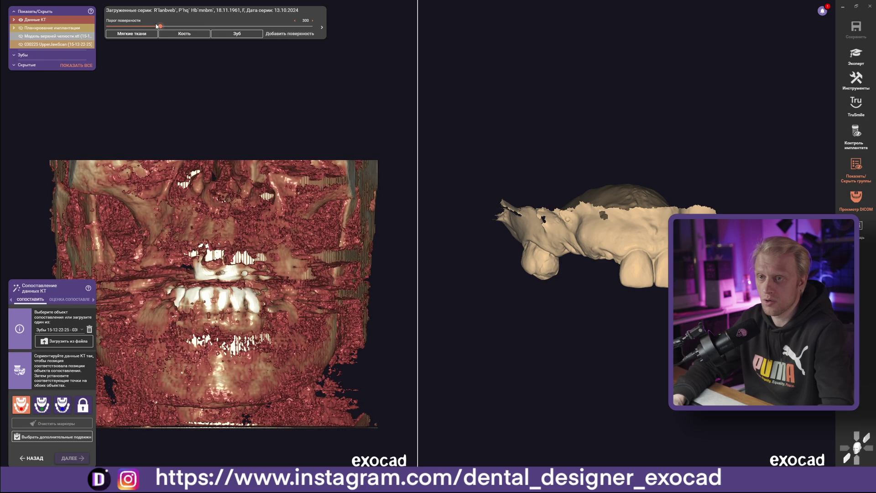
pyautogui.moveTo(177, 26); pyautogui.dragTo(196, 26)
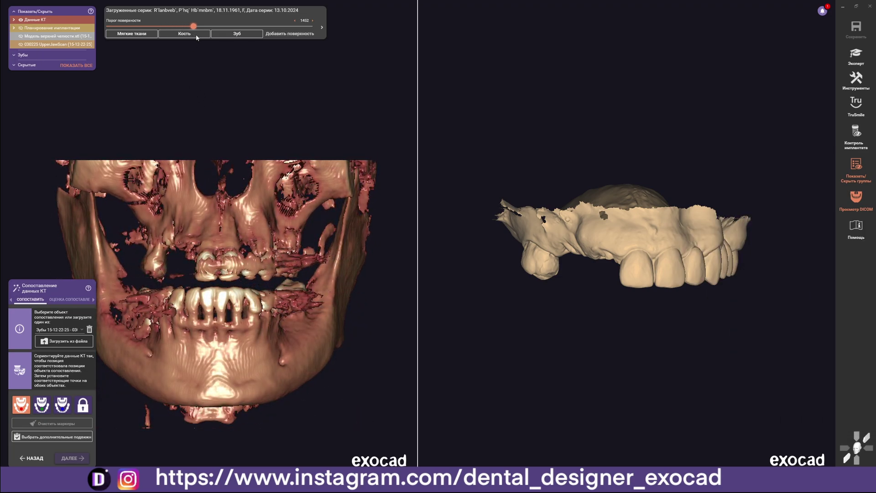
pyautogui.moveTo(205, 256); pyautogui.dragTo(263, 258, button='right')
pyautogui.scroll(3, 263, 258)
pyautogui.scroll(3, 263, 258)
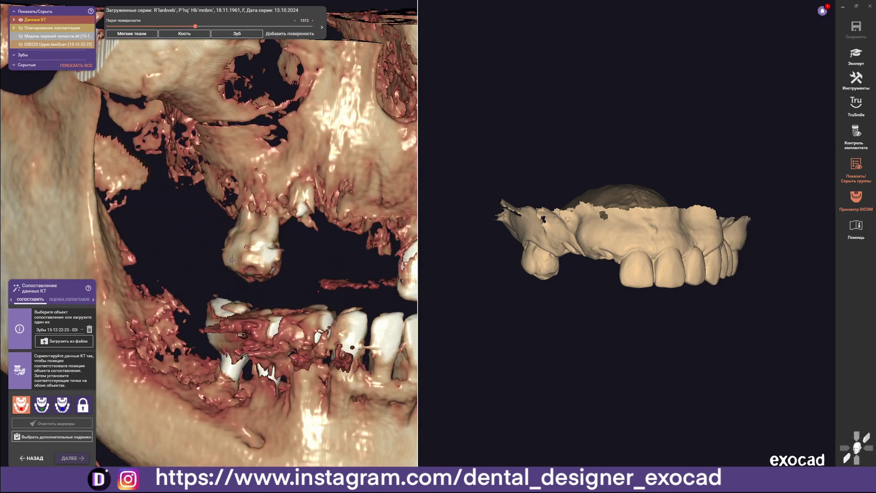
# Step: Mark the first matching points on the CT and on the upper-jaw scan
pyautogui.click(230, 259)
pyautogui.scroll(2, 561, 260)
pyautogui.click(543, 269)
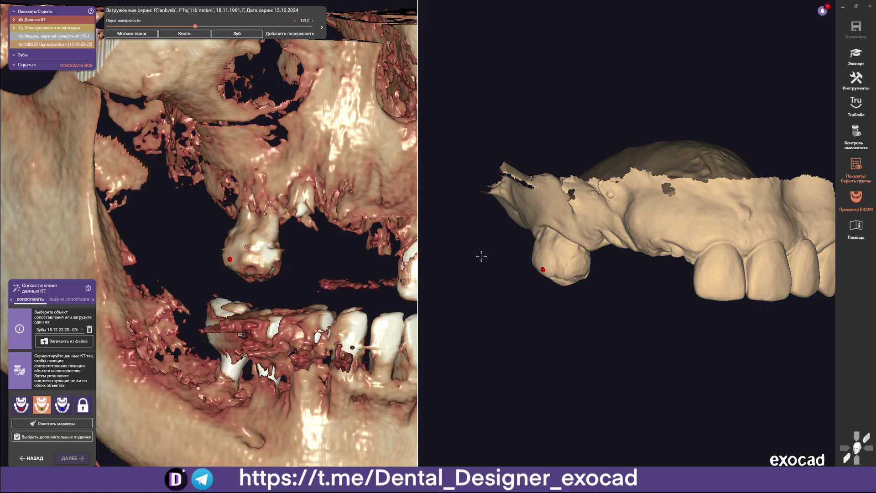
pyautogui.moveTo(219, 255)
pyautogui.mouseDown(button='right')
pyautogui.moveTo(265, 250)
pyautogui.moveTo(260, 265)
pyautogui.moveTo(295, 235)
pyautogui.moveTo(287, 249)
pyautogui.mouseUp(button='right')
pyautogui.scroll(2, 265, 250)
pyautogui.click(724, 297)
# Step: Mark the remaining matching points on the last tooth and the CT, then continue
pyautogui.scroll(2, 296, 235)
pyautogui.scroll(2, 296, 235)
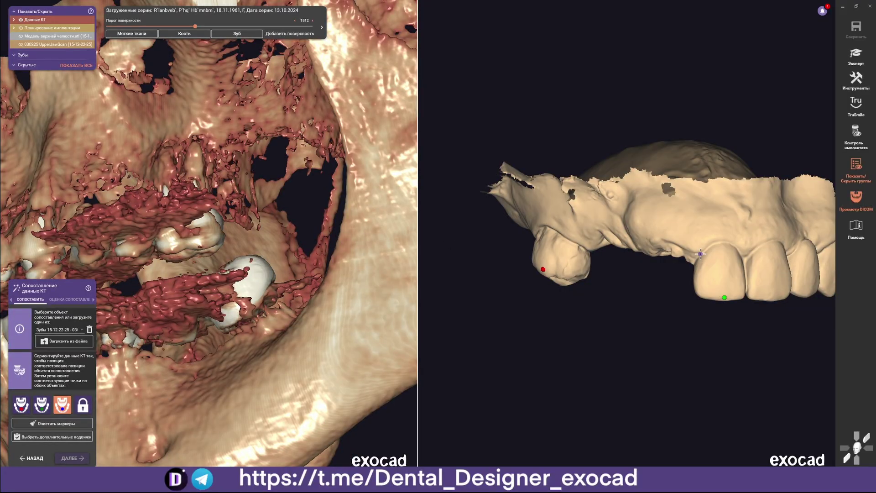
pyautogui.moveTo(661, 238); pyautogui.dragTo(717, 257, button='right')
pyautogui.click(769, 272)
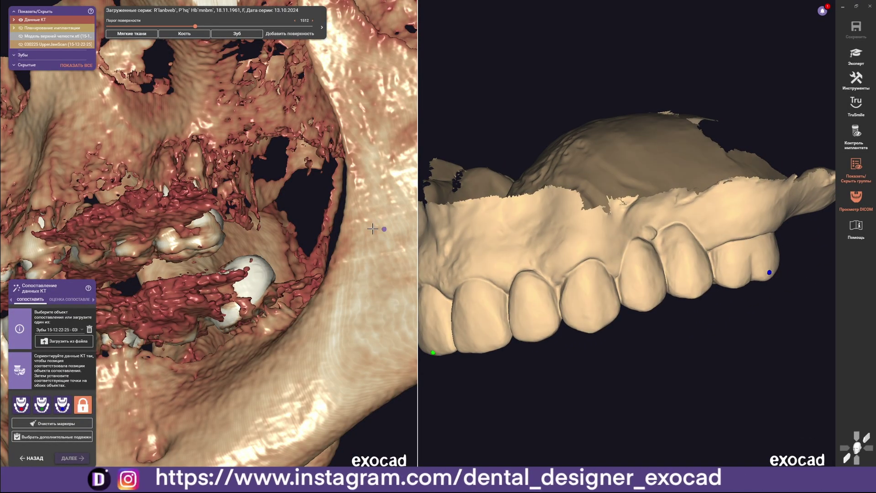
pyautogui.moveTo(525, 274); pyautogui.dragTo(478, 268, button='right')
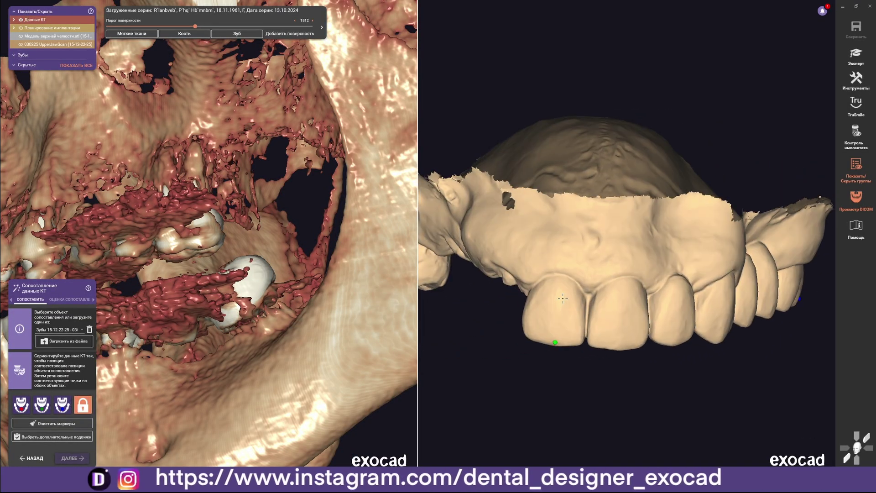
pyautogui.click(210, 238)
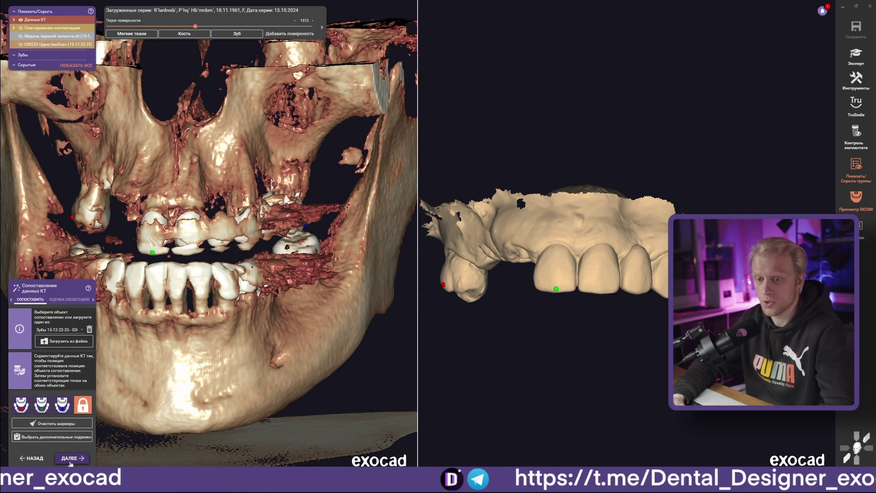
pyautogui.click(64, 437)
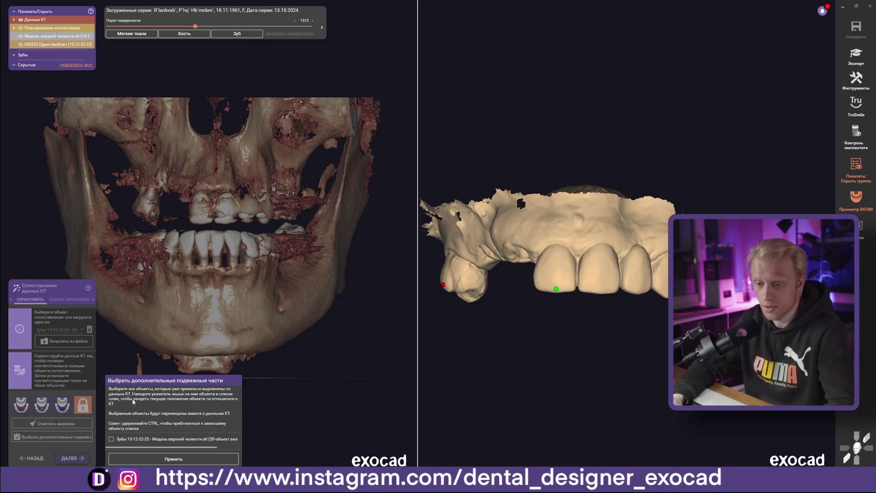
# Step: Include the upper-jaw model as an additional moving part and accept
pyautogui.click(111, 440)
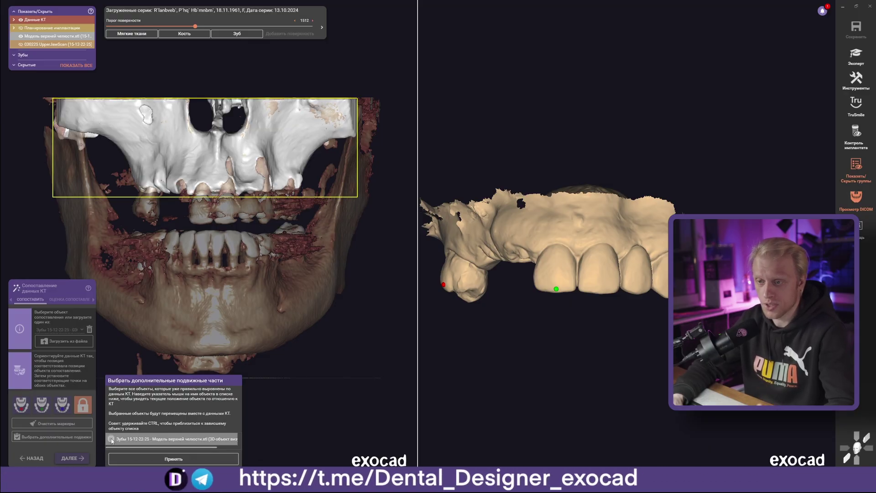
pyautogui.click(176, 460)
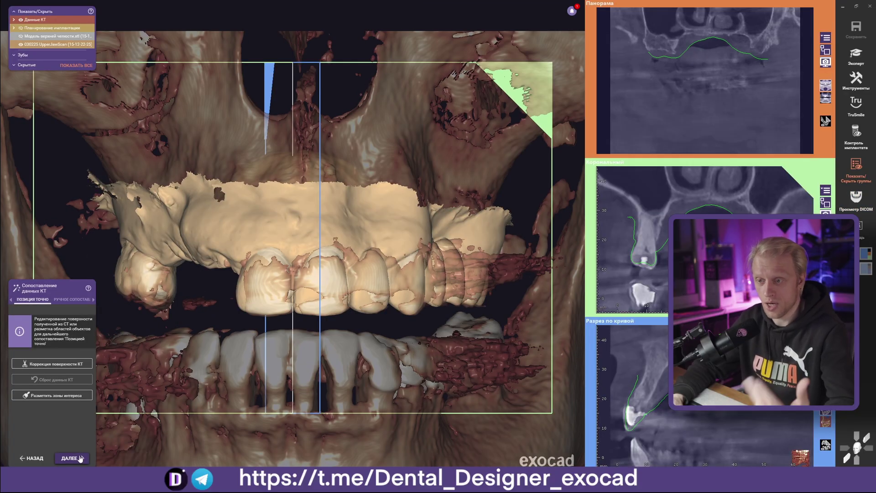
# Step: Compute the deviation colour map, then scroll through curved cross-sections to check the scan's fit
pyautogui.click(77, 458)
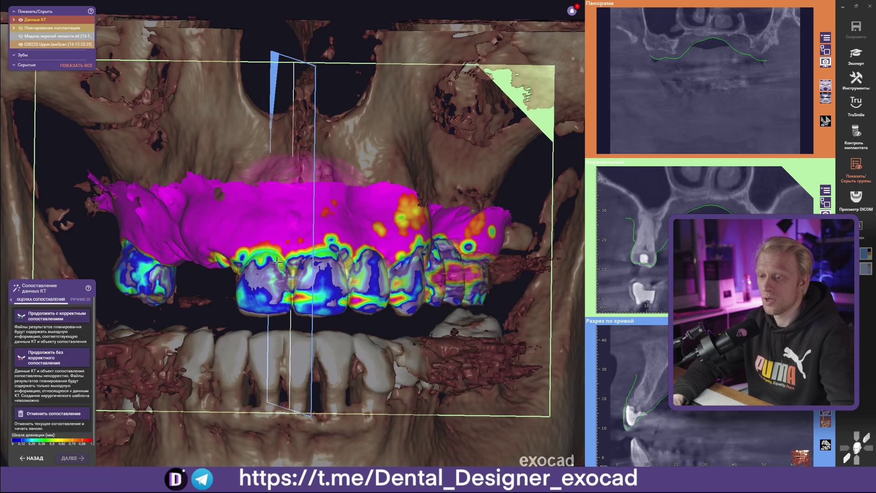
pyautogui.moveTo(277, 262)
pyautogui.mouseDown(button='right')
pyautogui.moveTo(282, 297)
pyautogui.moveTo(292, 292)
pyautogui.mouseUp(button='right')
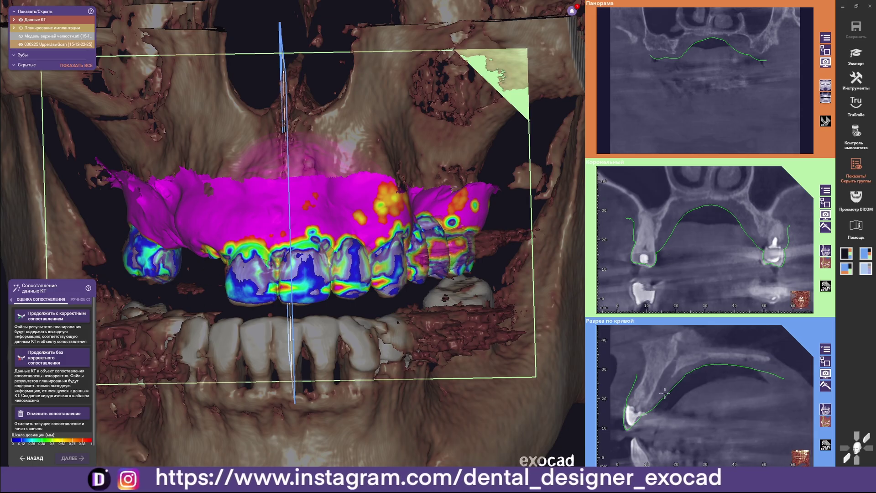
pyautogui.click(825, 361)
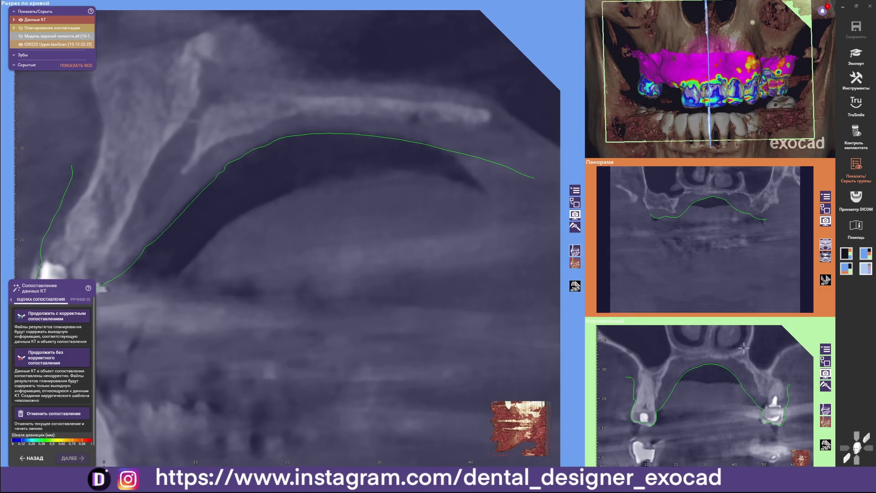
pyautogui.scroll(-3, 324, 265)
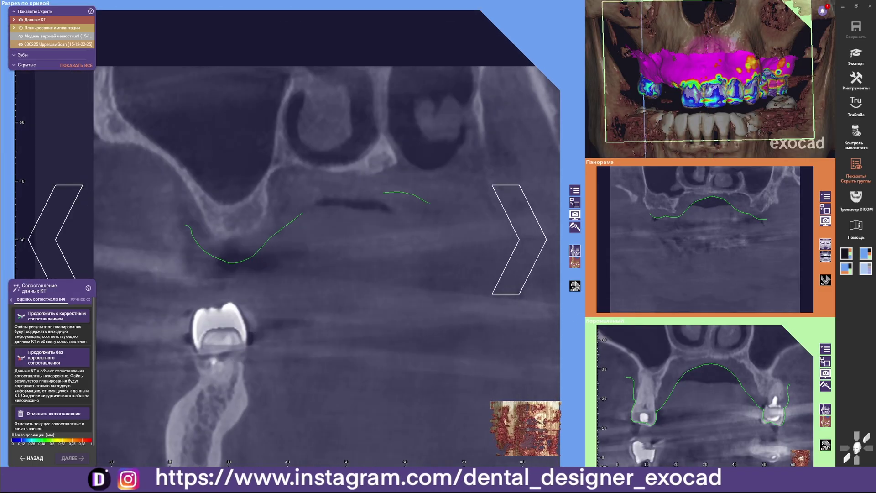
pyautogui.scroll(-3, 324, 265)
pyautogui.scroll(-3, 324, 264)
pyautogui.scroll(-3, 323, 265)
pyautogui.scroll(-2, 324, 264)
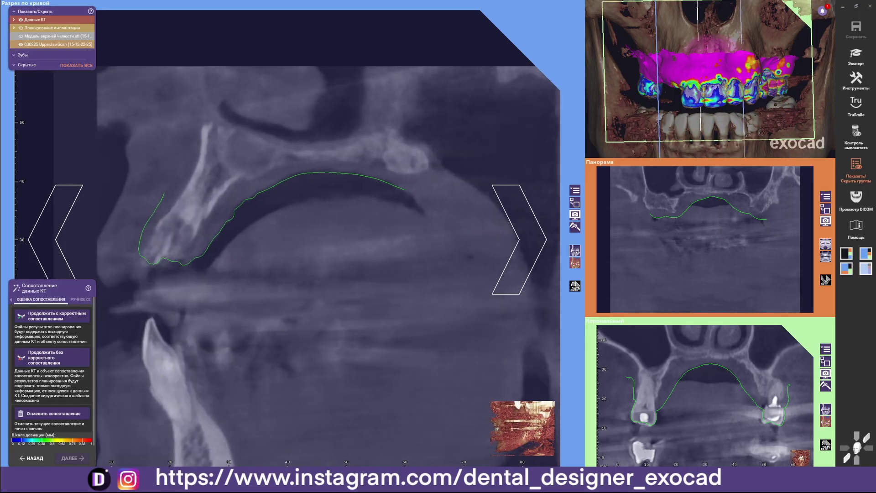
pyautogui.scroll(-2, 323, 265)
pyautogui.scroll(-2, 324, 265)
pyautogui.scroll(-2, 324, 265)
pyautogui.scroll(-2, 277, 242)
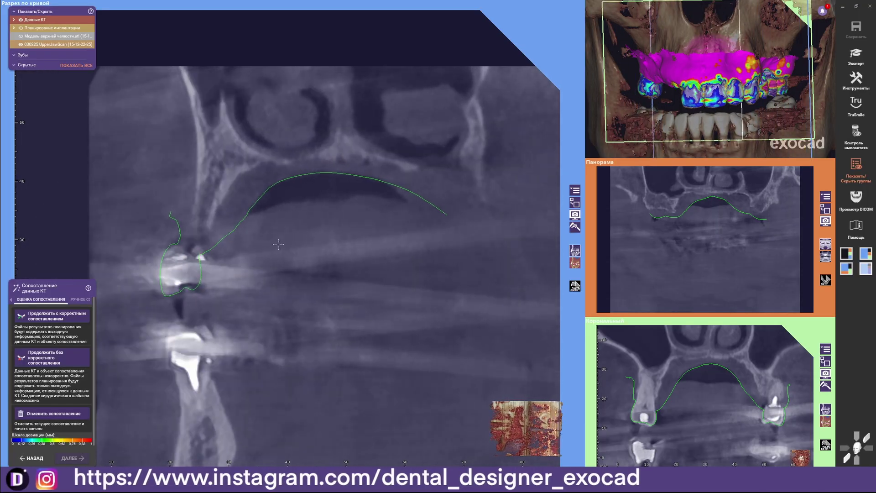
pyautogui.click(575, 203)
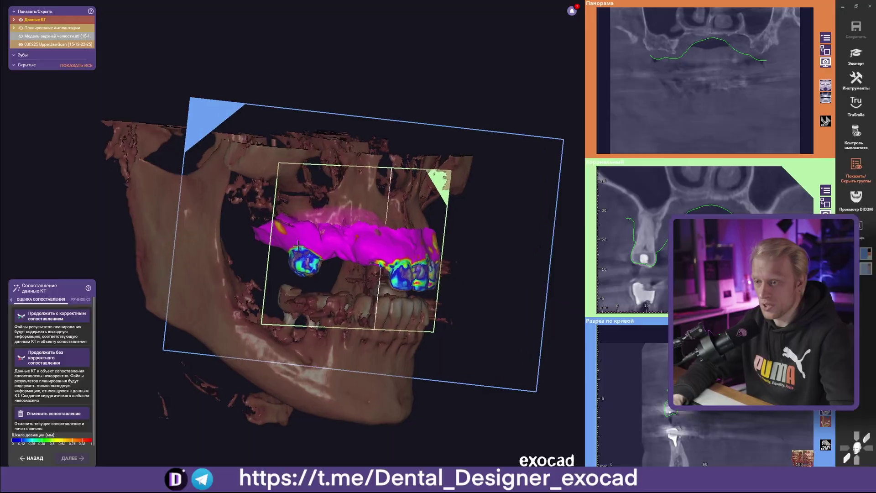
pyautogui.moveTo(297, 247)
pyautogui.mouseDown(button='right')
pyautogui.moveTo(211, 370)
pyautogui.moveTo(182, 358)
pyautogui.mouseUp(button='right')
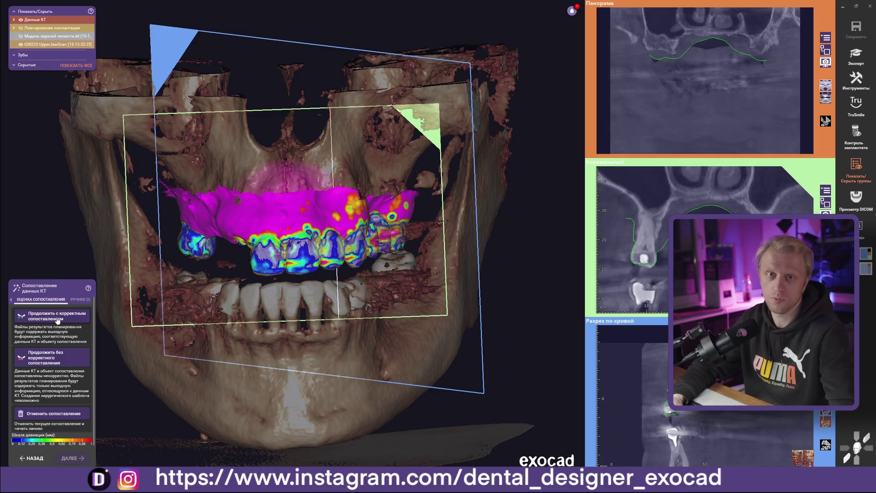
# Step: Accept the CT matching as correct and advance to implant type selection
pyautogui.click(58, 320)
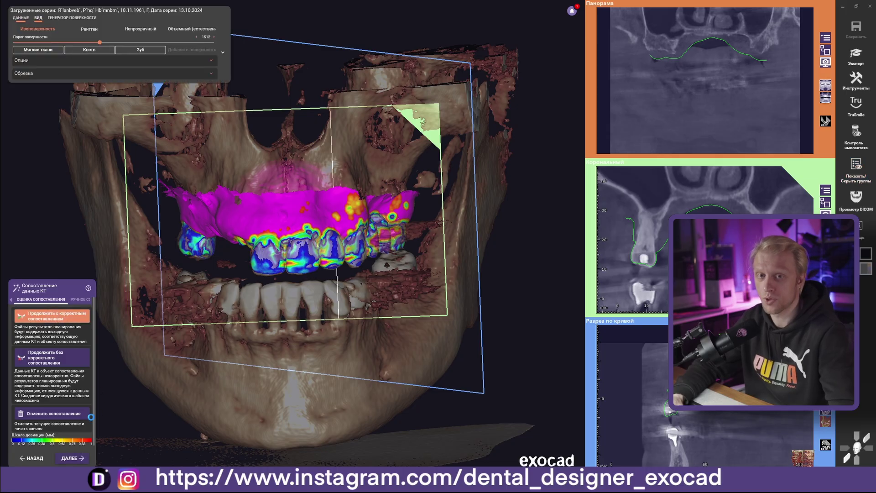
pyautogui.click(72, 461)
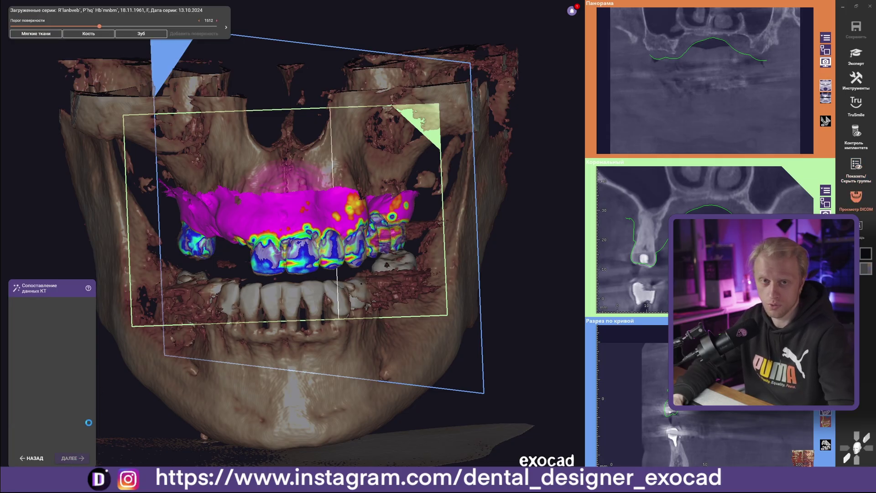